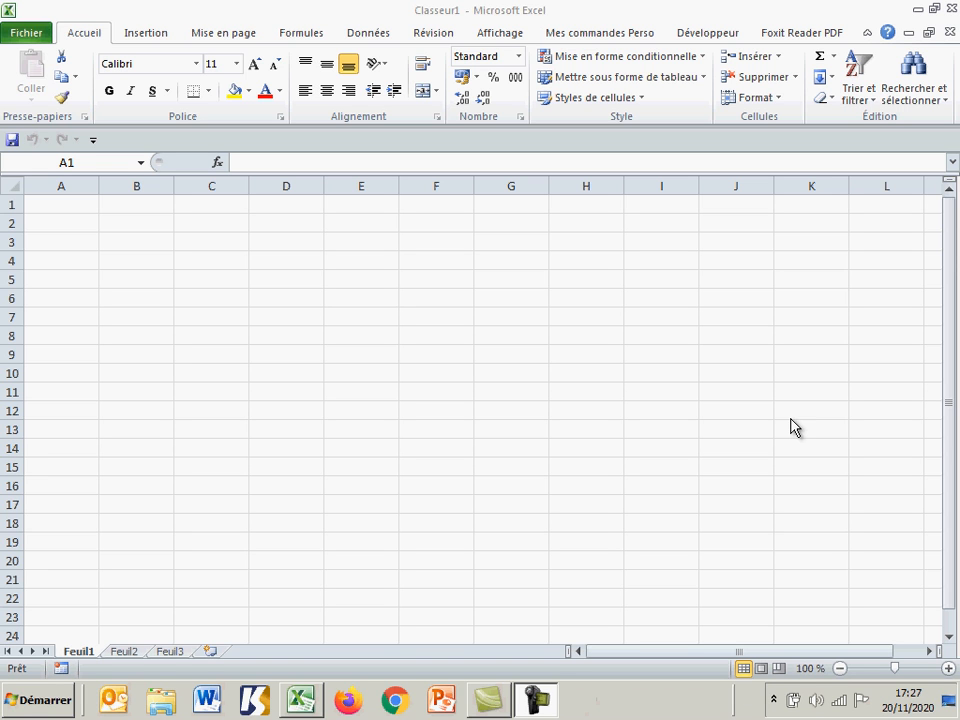
Step: Enter the number 123,123456789 in cell A1
left_click(948, 668)
left_click(948, 668)
left_click(948, 668)
left_click(948, 668)
left_click(948, 668)
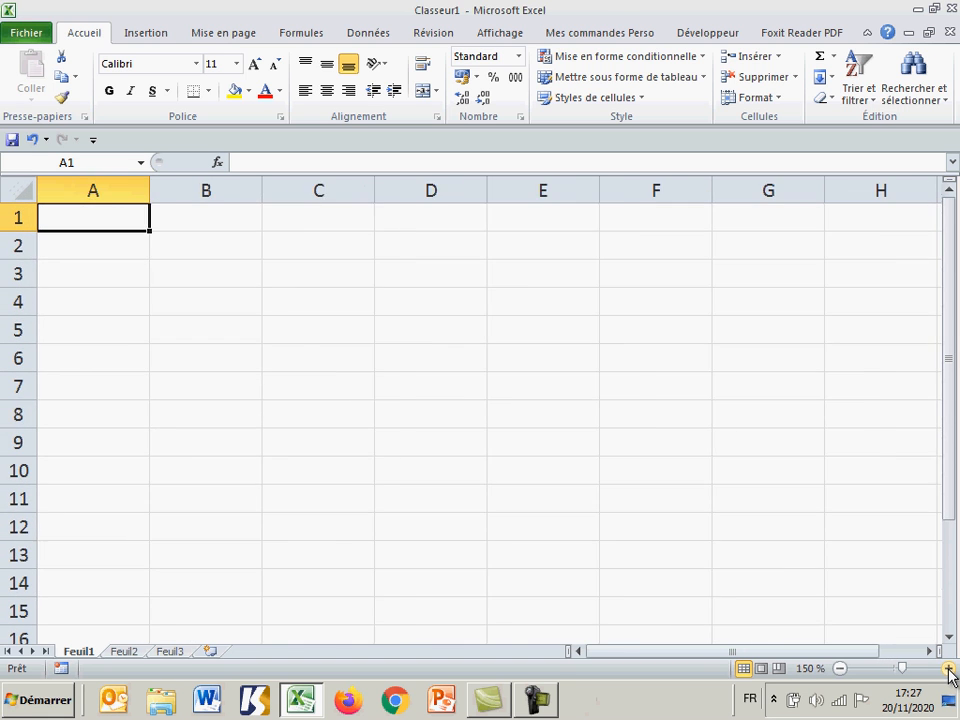
left_click(948, 668)
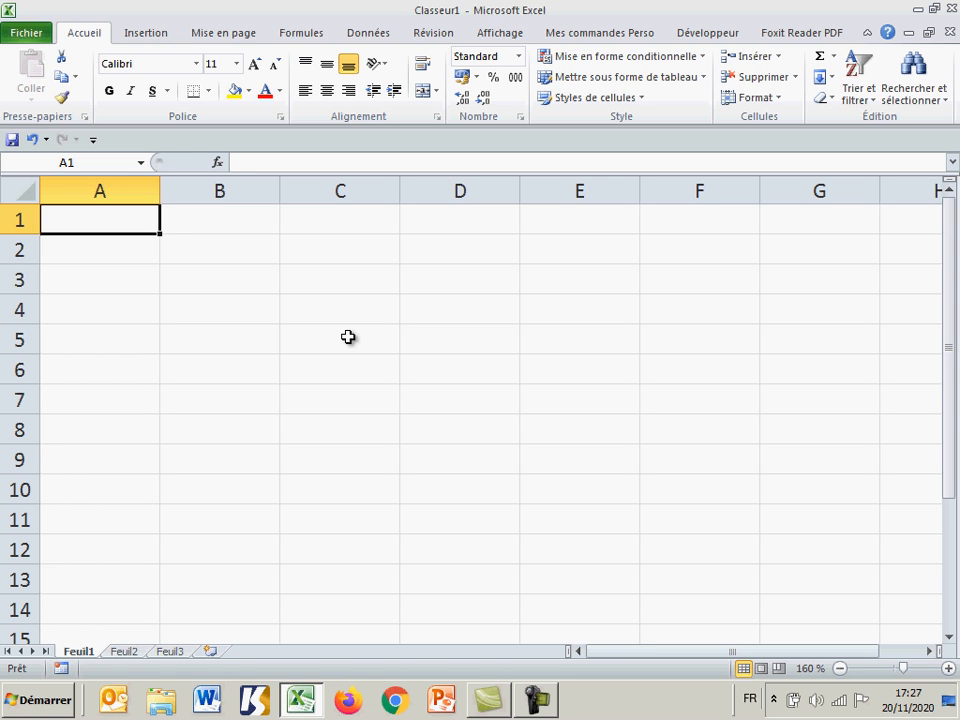
type("123")
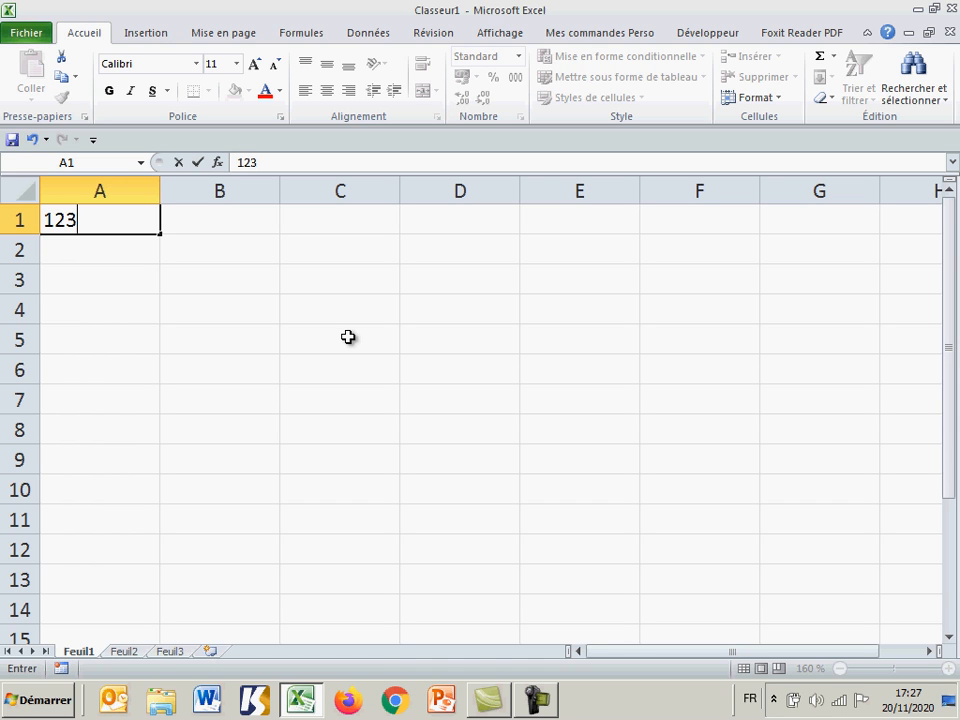
type(",123456789")
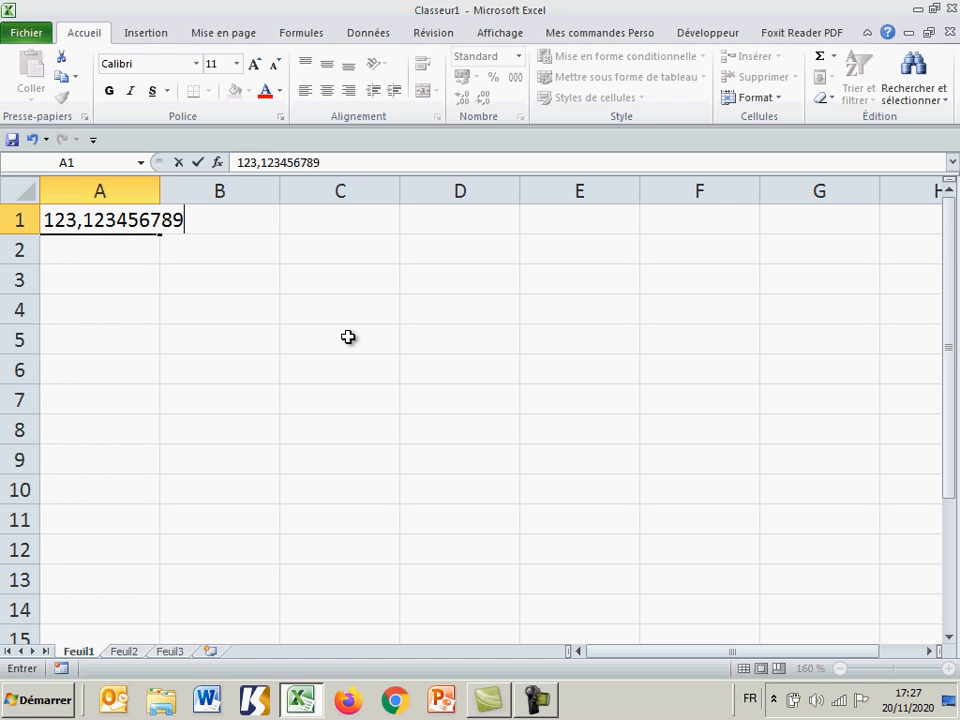
key("Return")
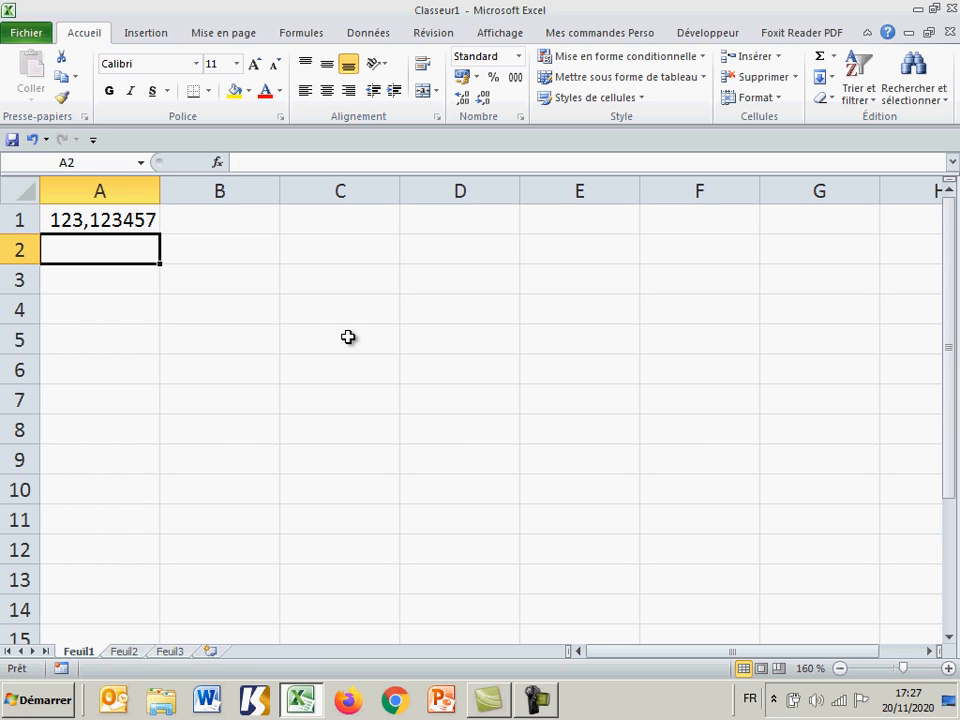
Step: Enter the formula =ARRONDI(A1;2) in cell C1 to round A1 to two decimal places
left_click(339, 222)
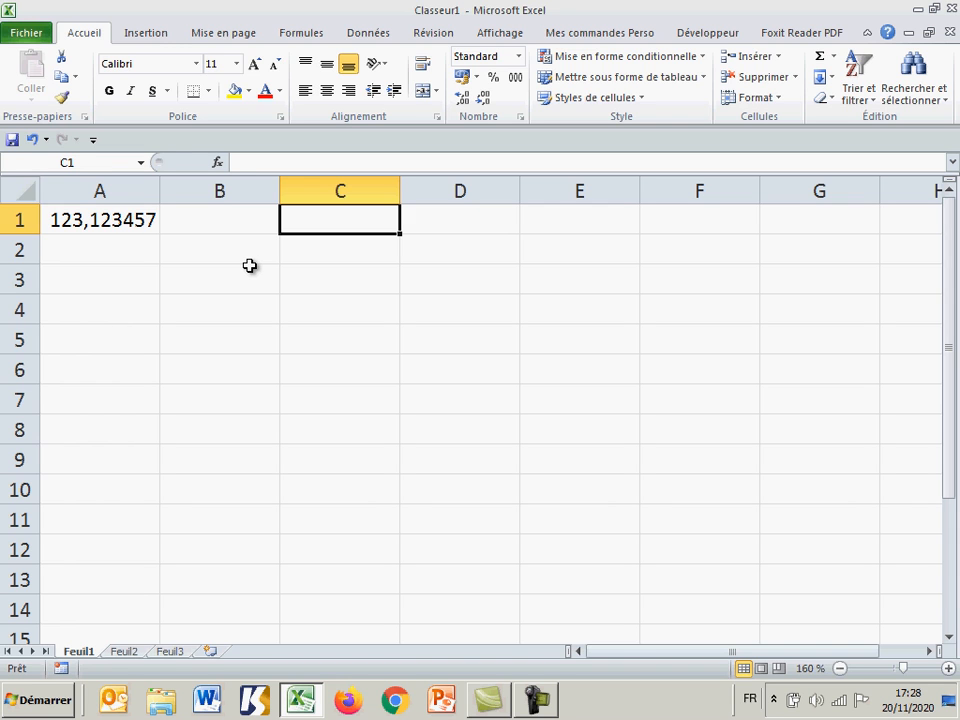
type("+")
key("BackSpace")
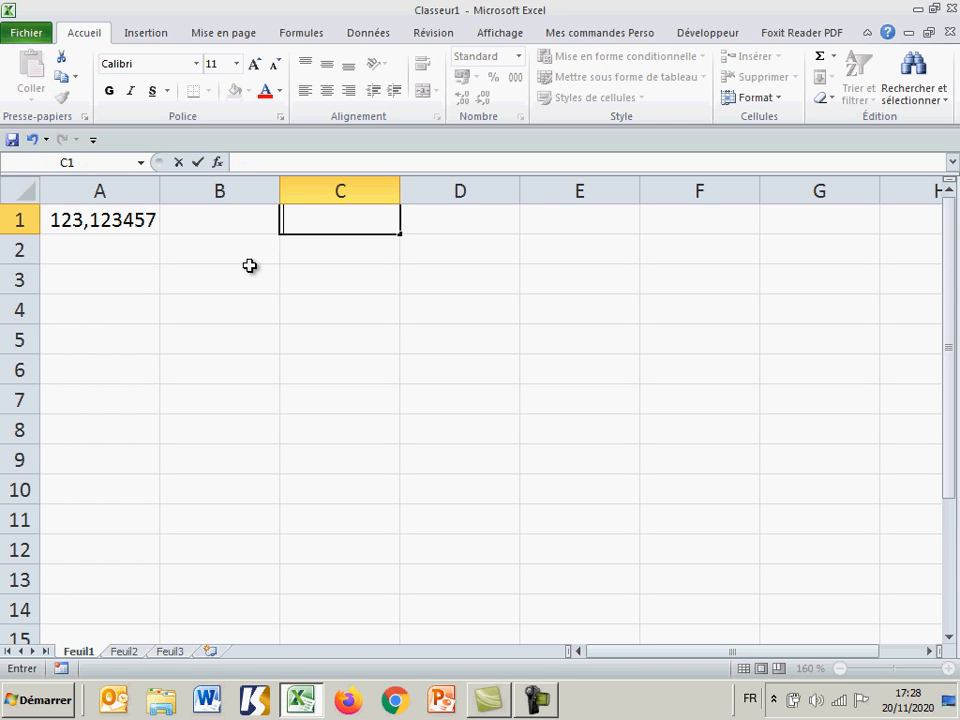
type("=a")
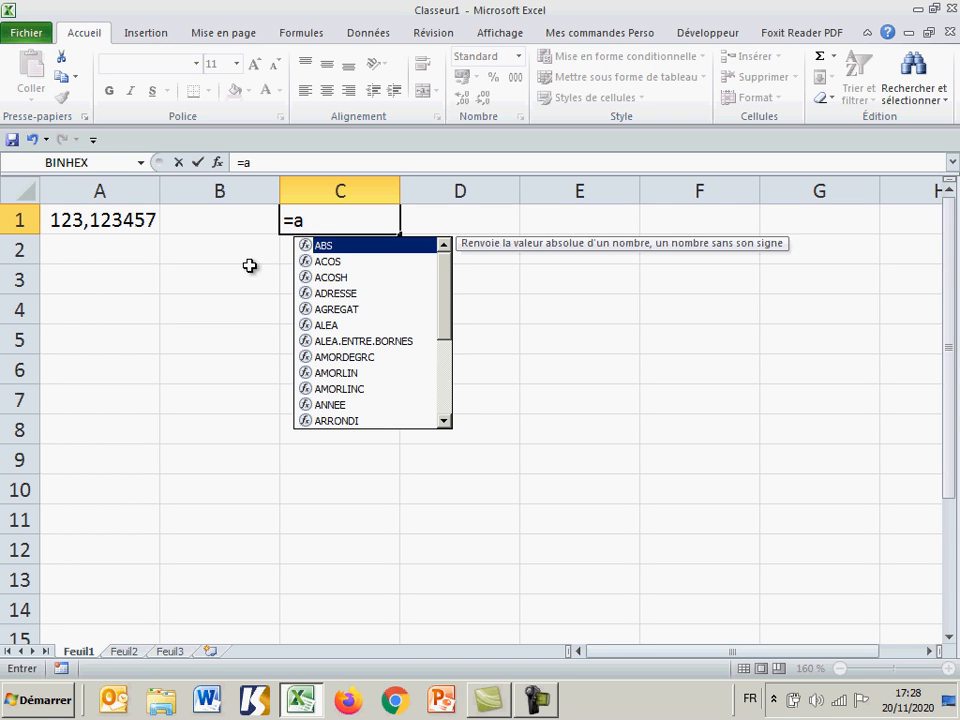
type("r")
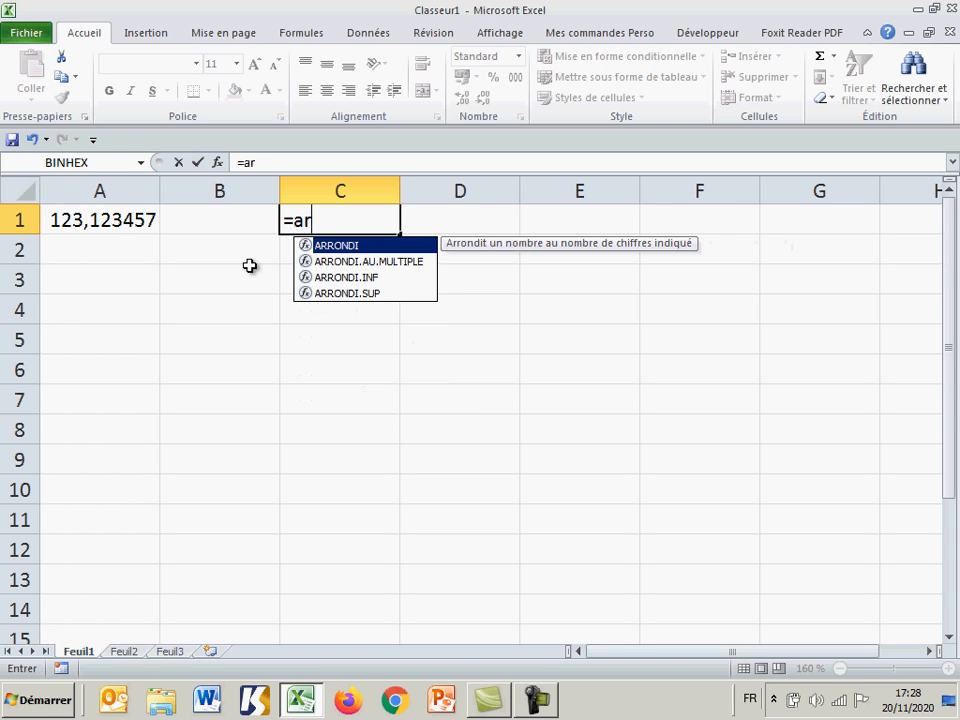
key("Tab")
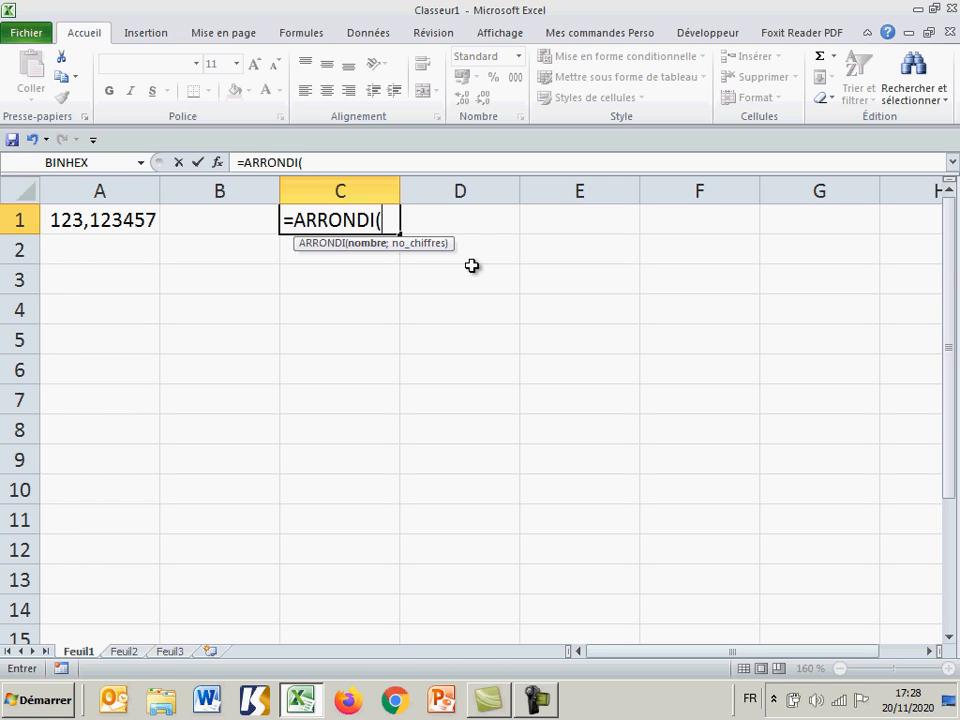
left_click(120, 221)
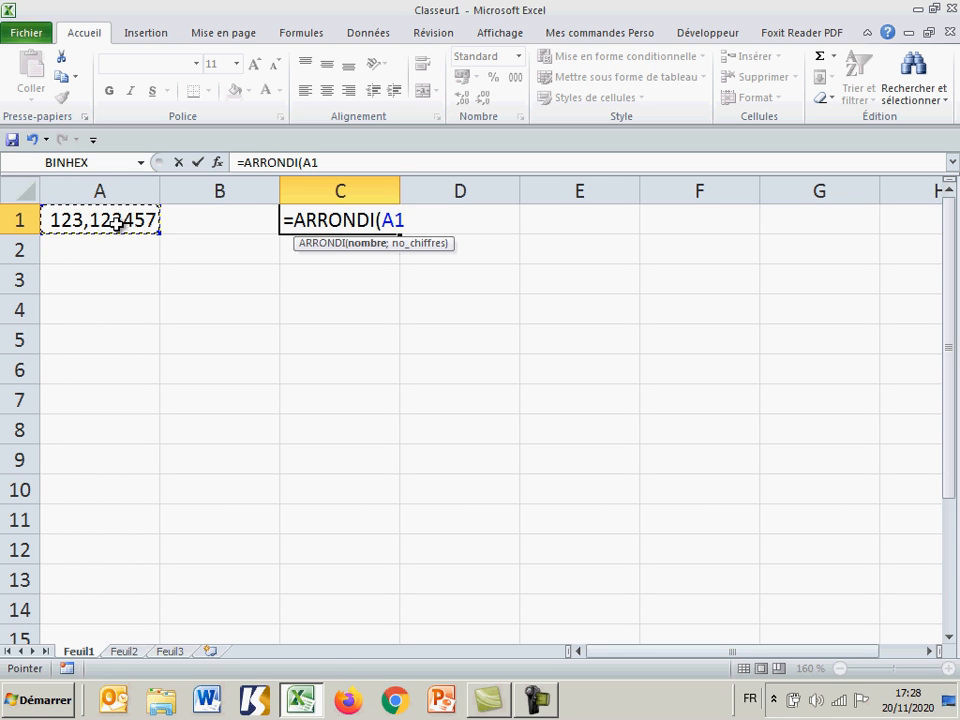
type(";")
type("2)")
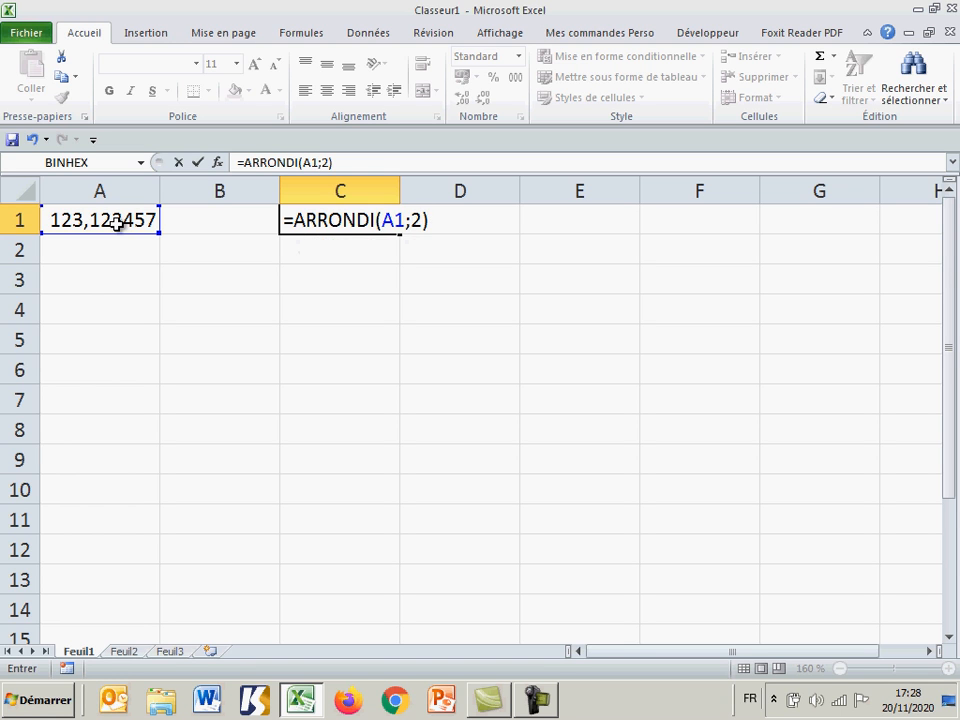
key("Return")
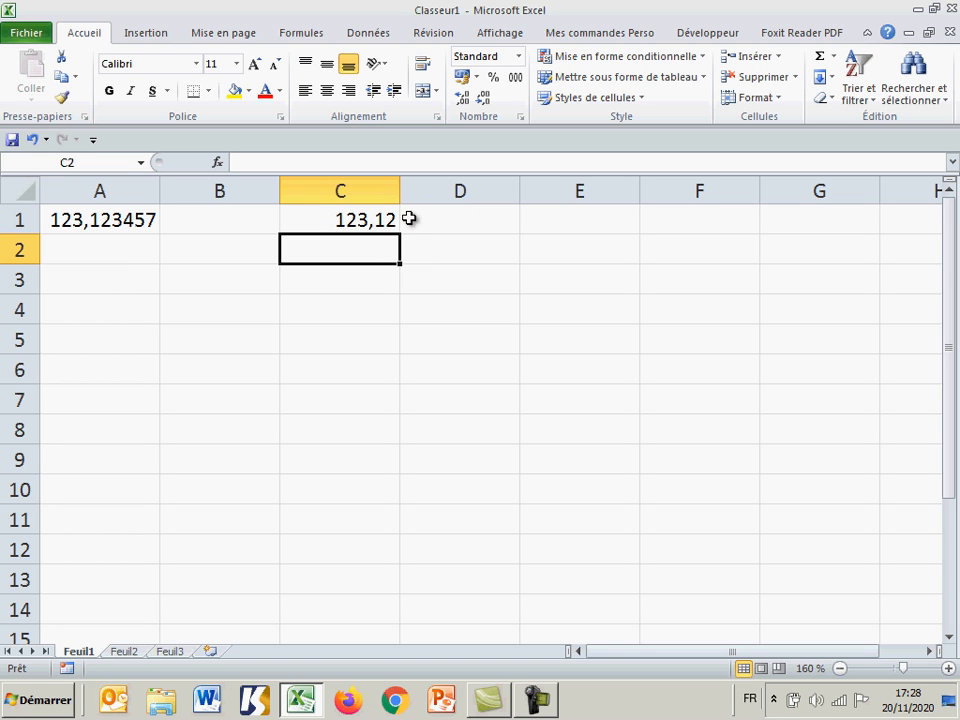
Step: Change the third decimal of the number in A1 to 8, making it 123,128456789
left_click(124, 218)
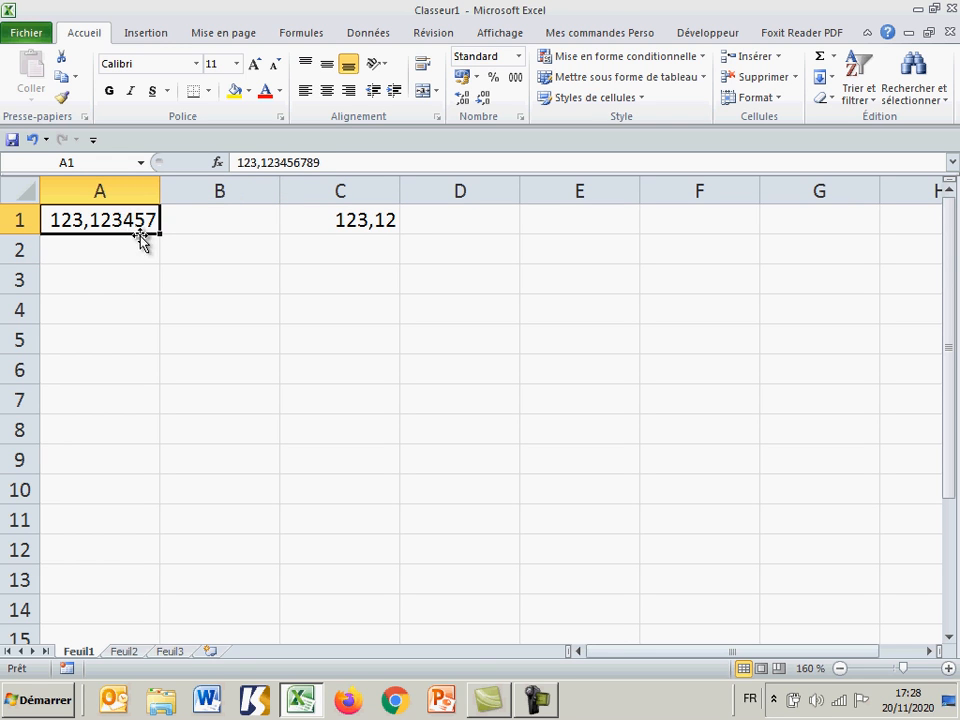
left_click(283, 162)
key("BackSpace")
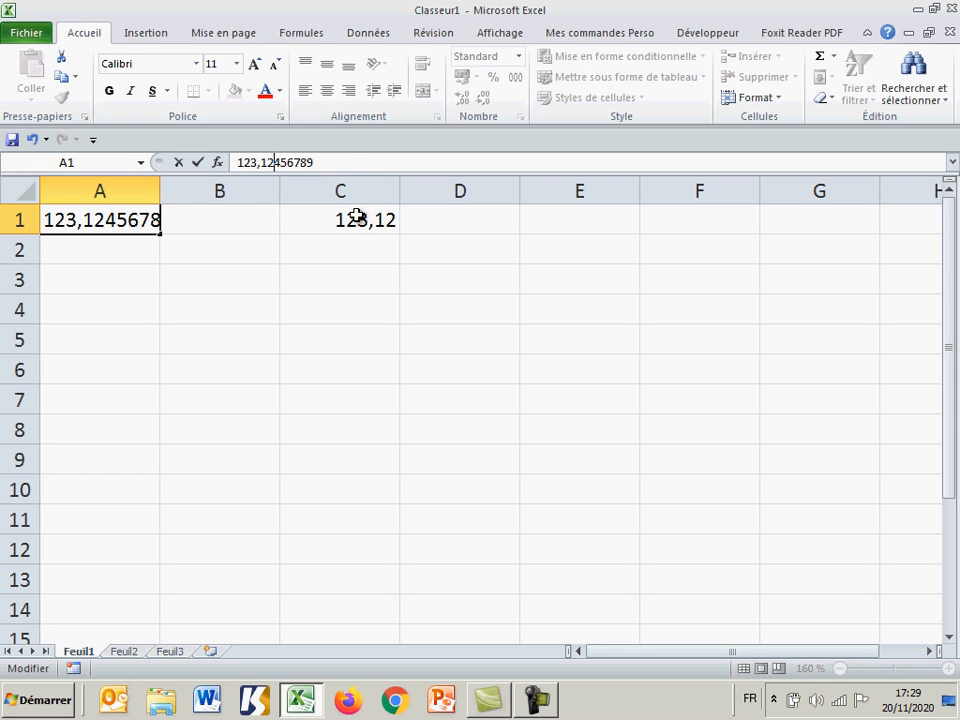
type("8")
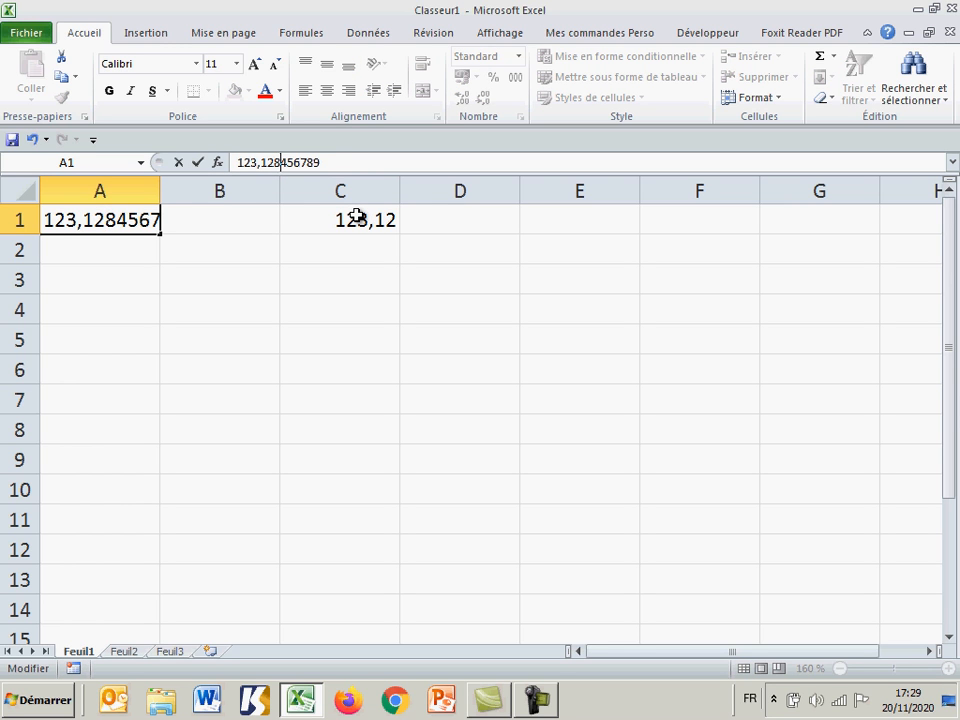
key("Return")
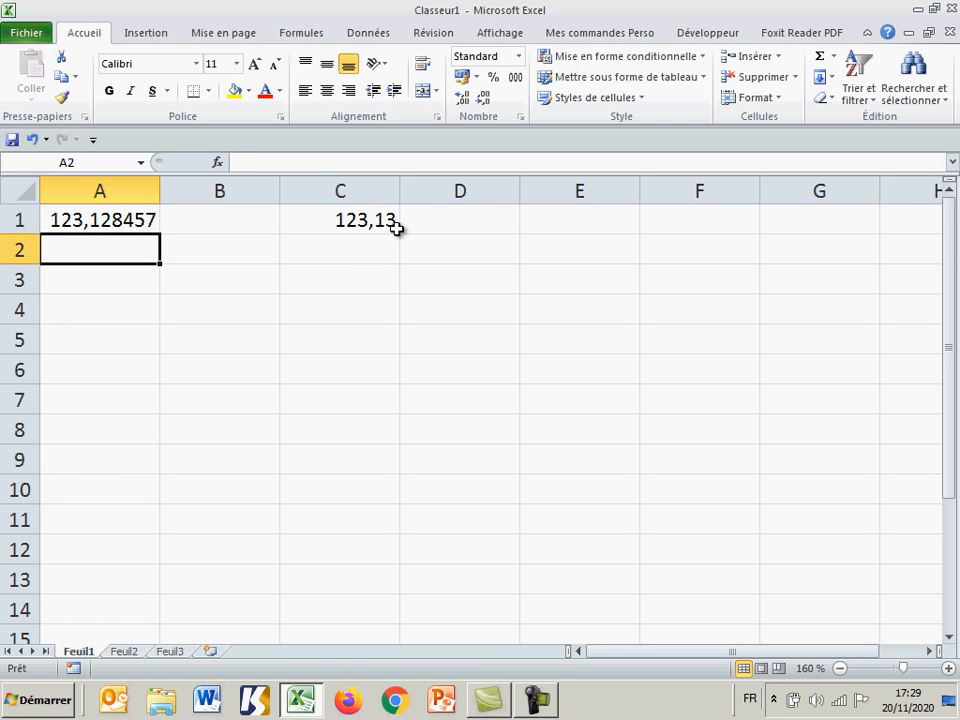
Step: Change the third decimal of the number in A1 to 5, making it 123,125456789
left_click(133, 219)
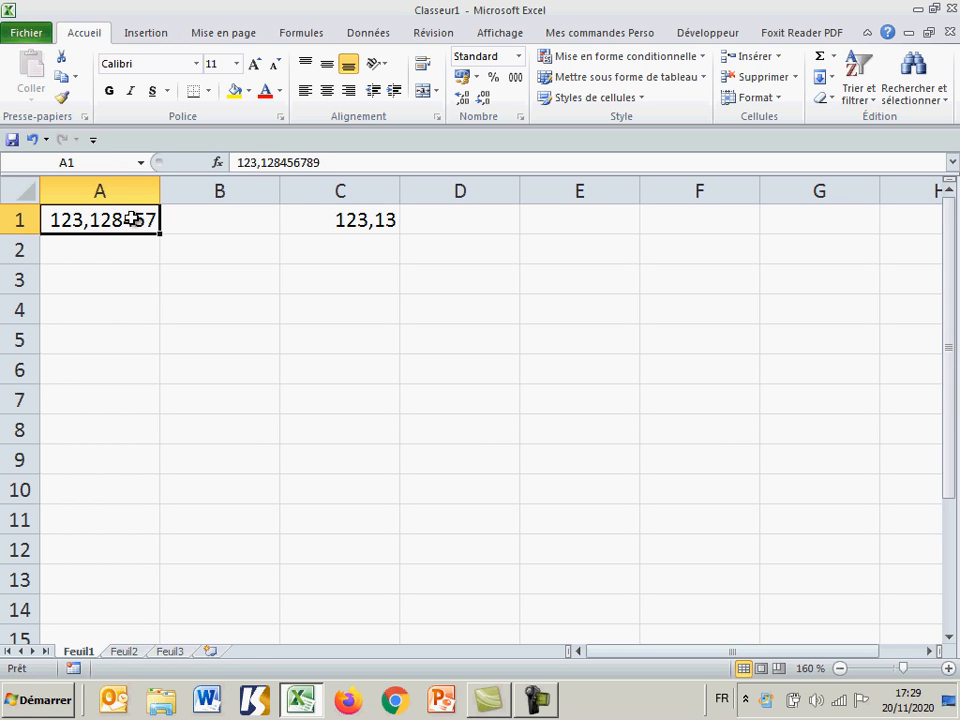
left_click(282, 163)
key("BackSpace")
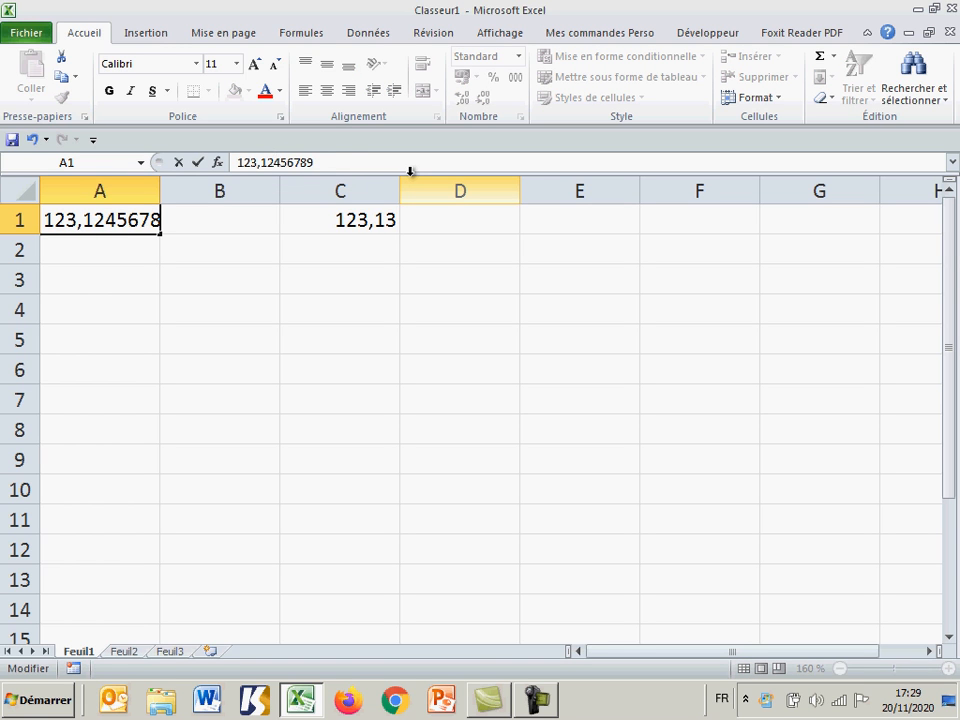
type("5")
key("Return")
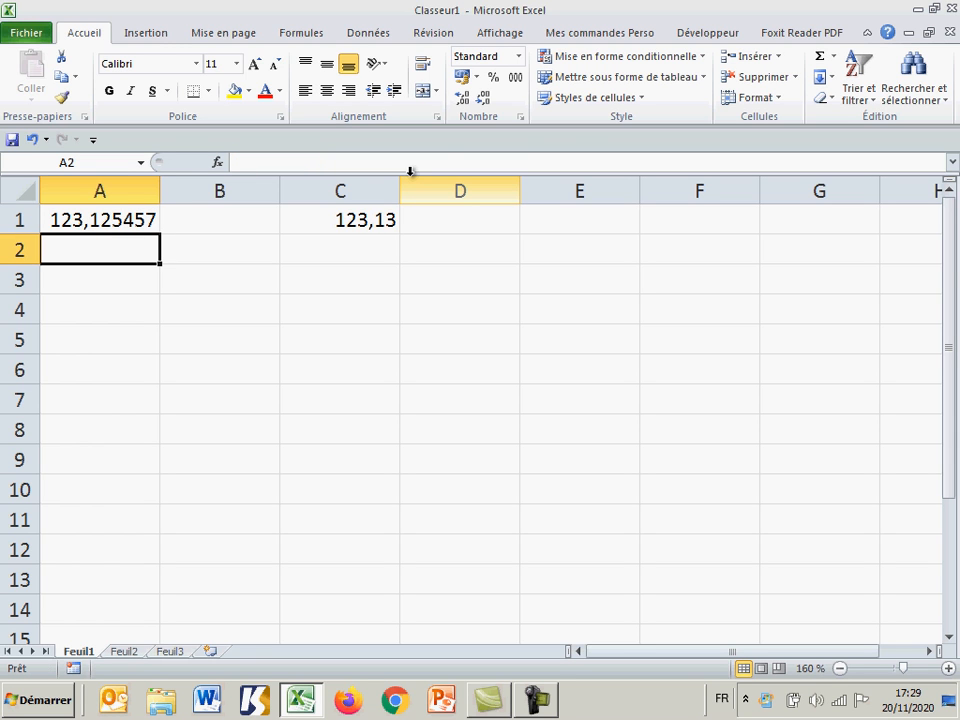
Step: Examine the arguments of the rounding formula in cell C1 without changing them
left_click(368, 221)
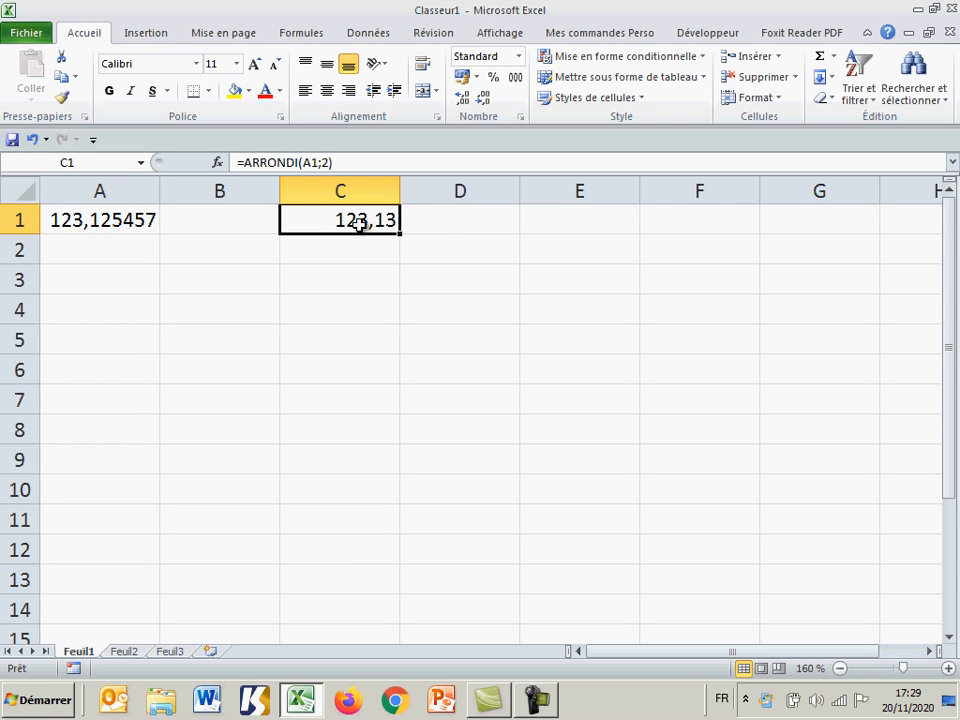
double_click(362, 220)
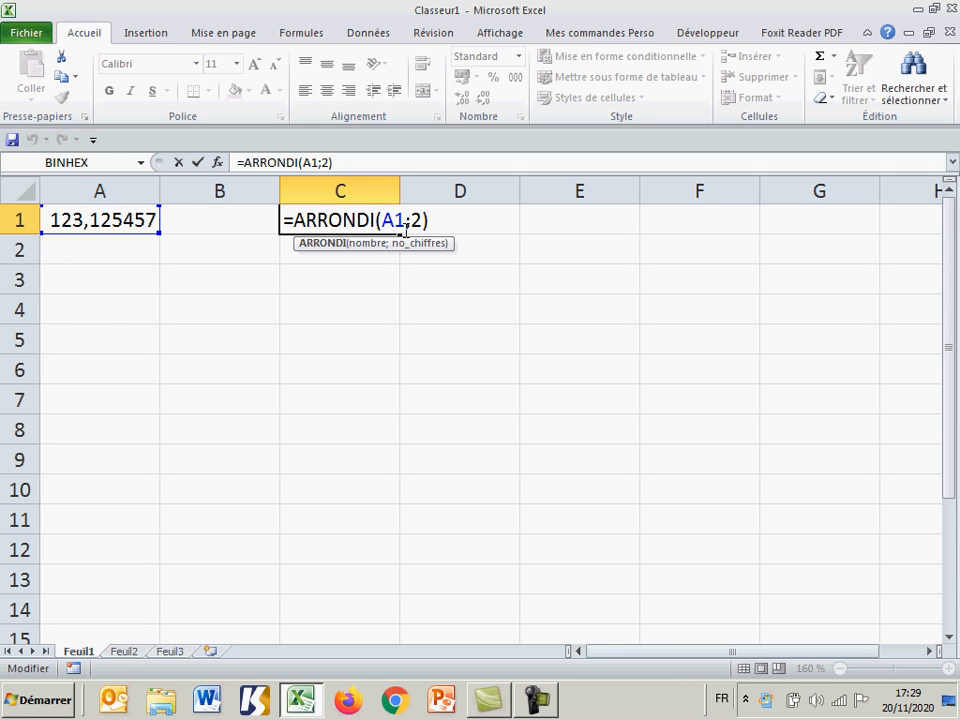
key("Return")
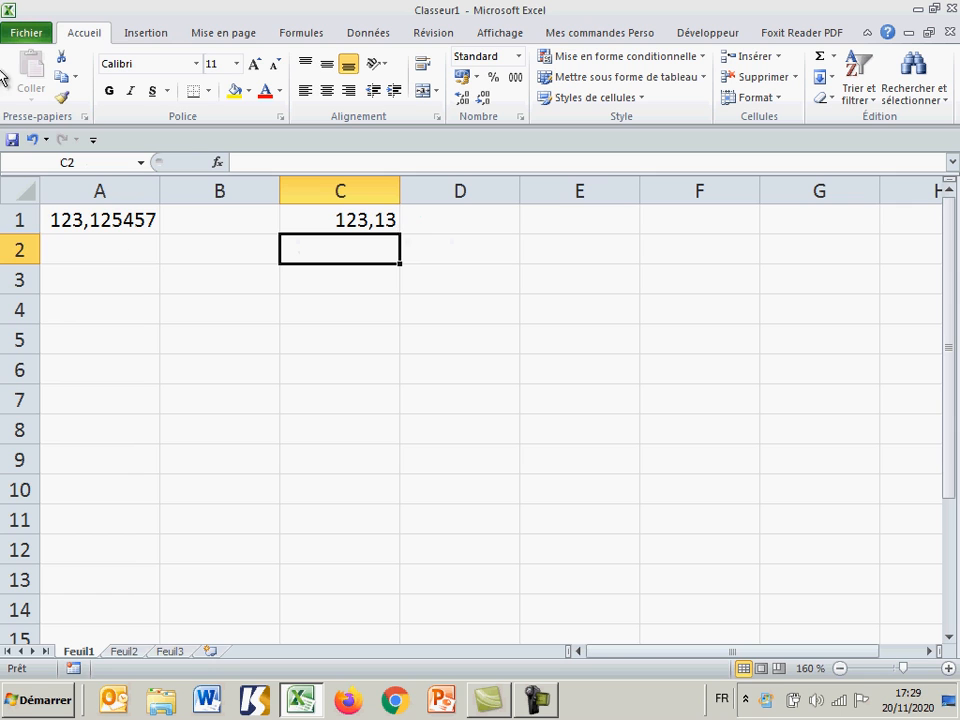
Step: Enter the number 987,654321987 in cell A2
left_click(137, 262)
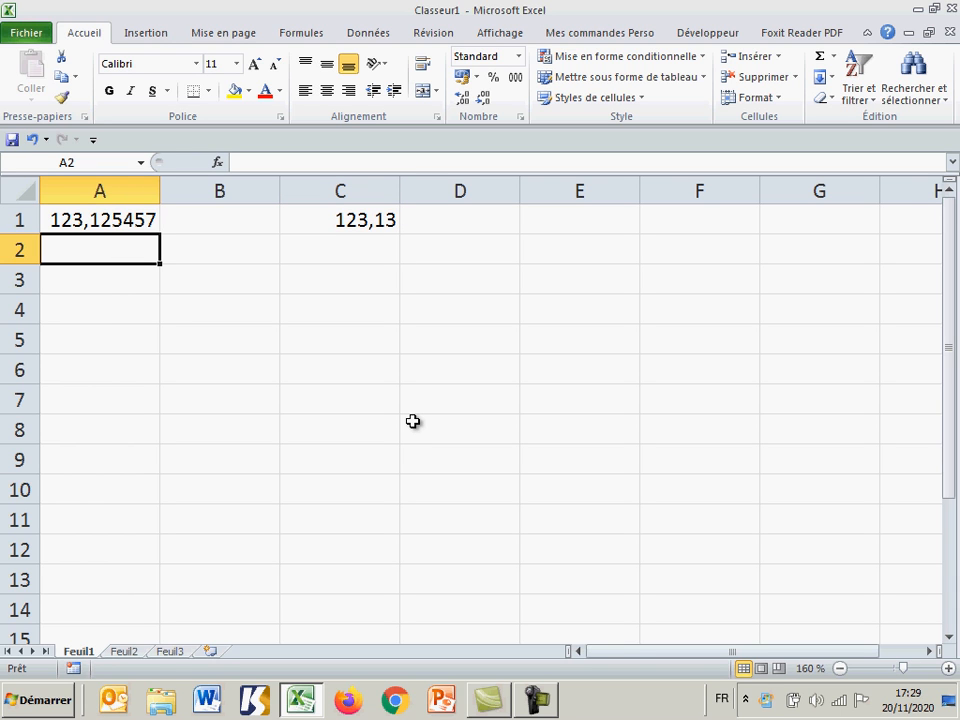
type("987")
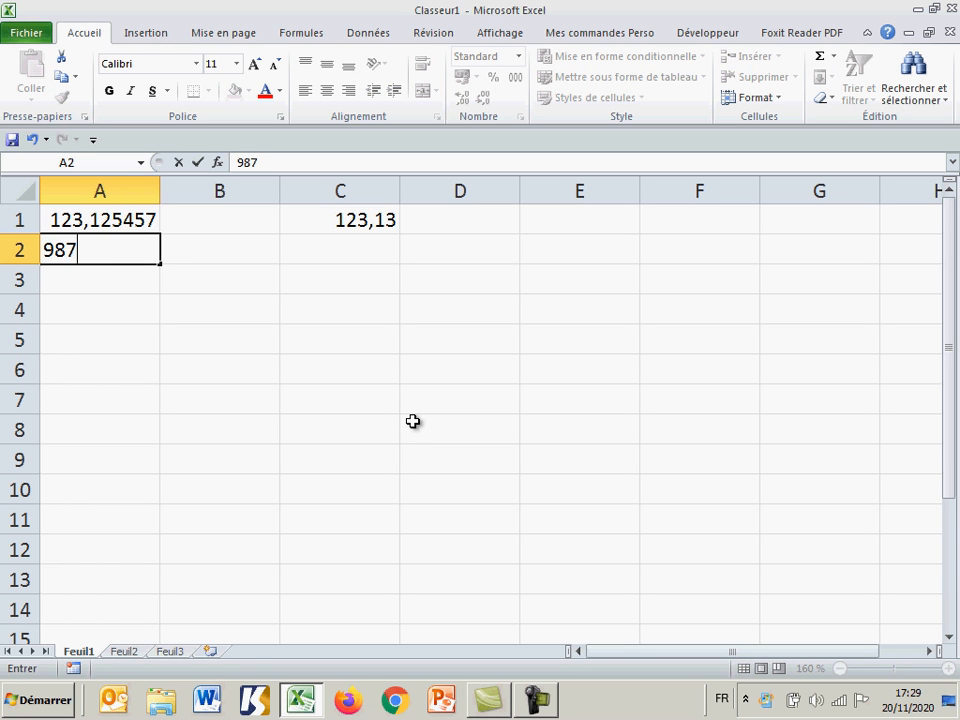
type(",")
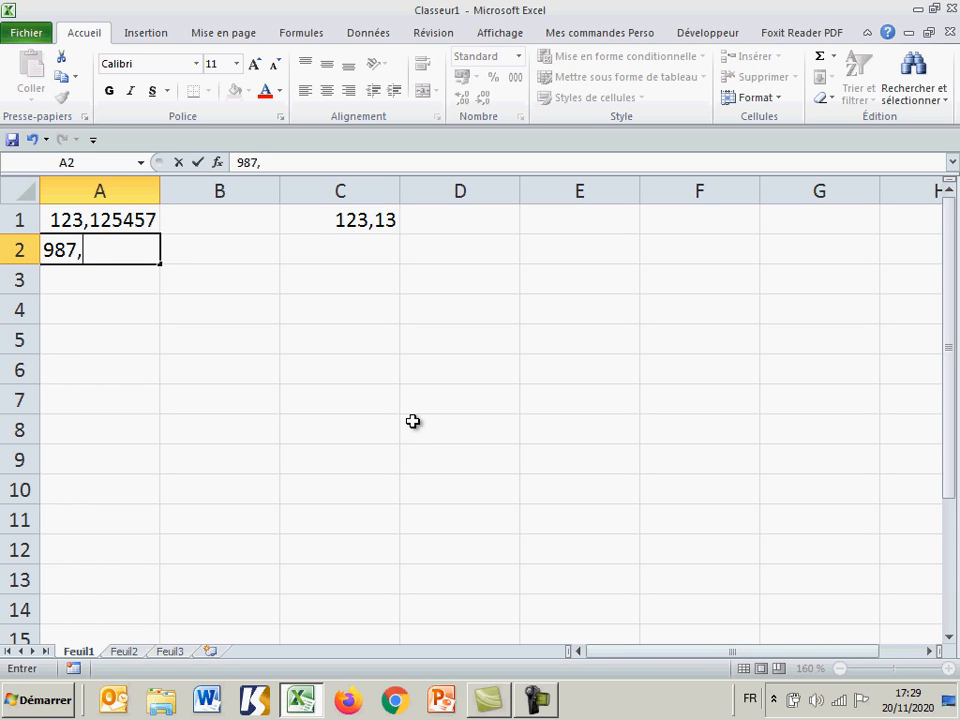
type("654321987")
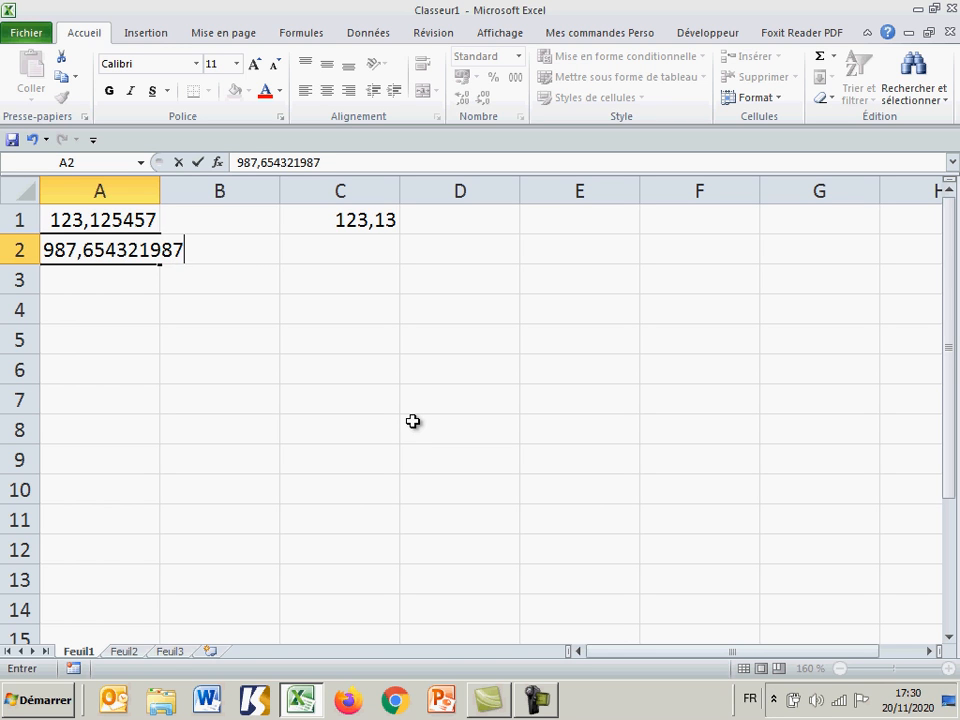
key("Return")
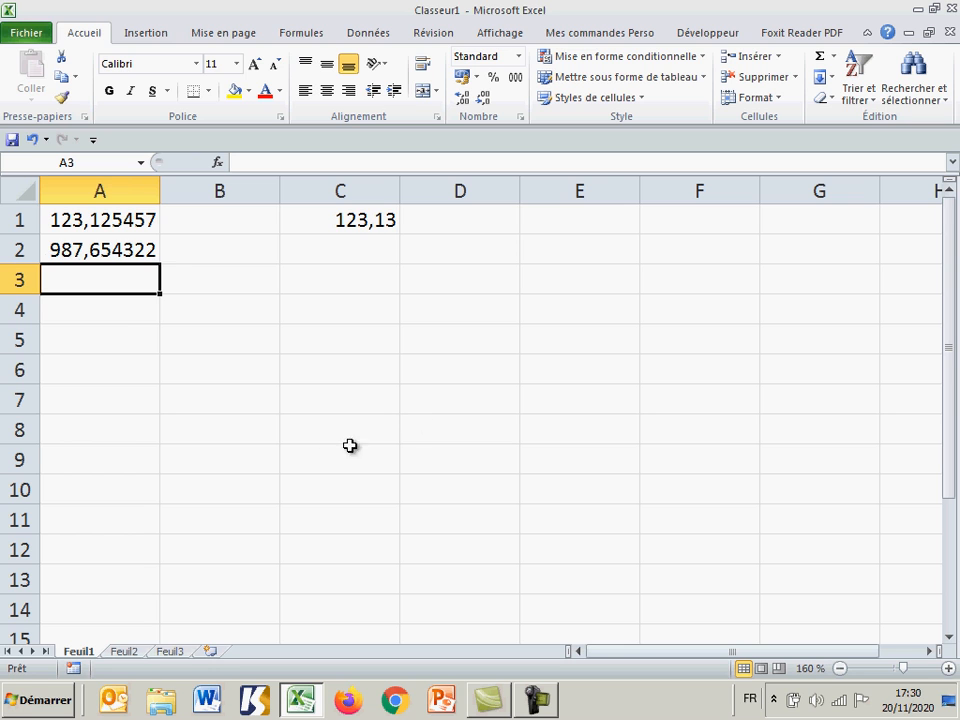
Step: Insert an automatic sum of A1:A3 in cell A4
left_click(122, 318)
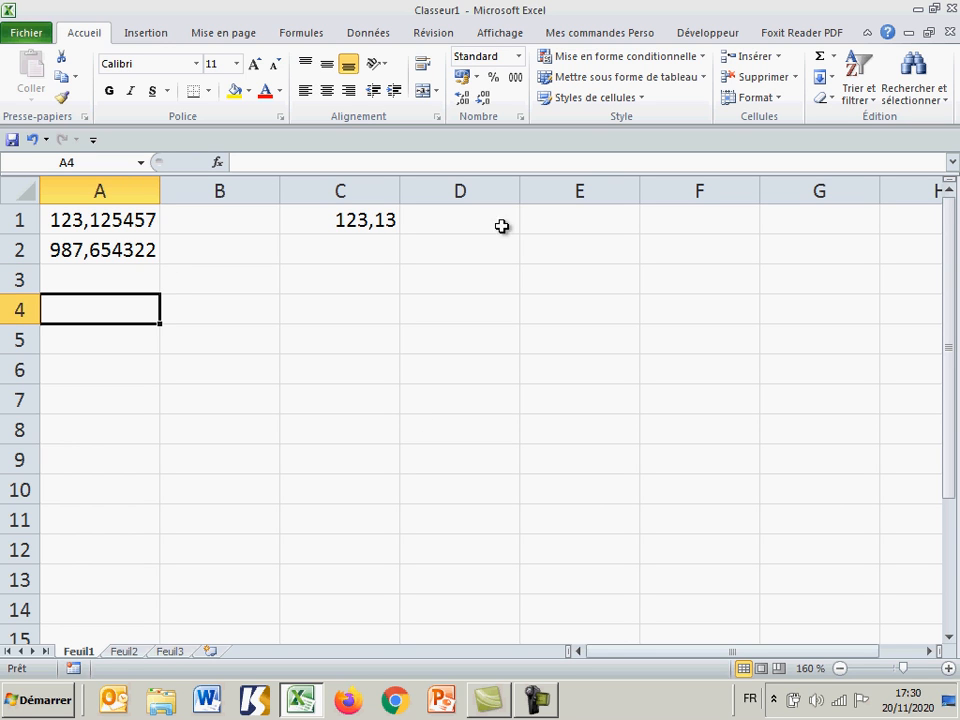
left_click(820, 58)
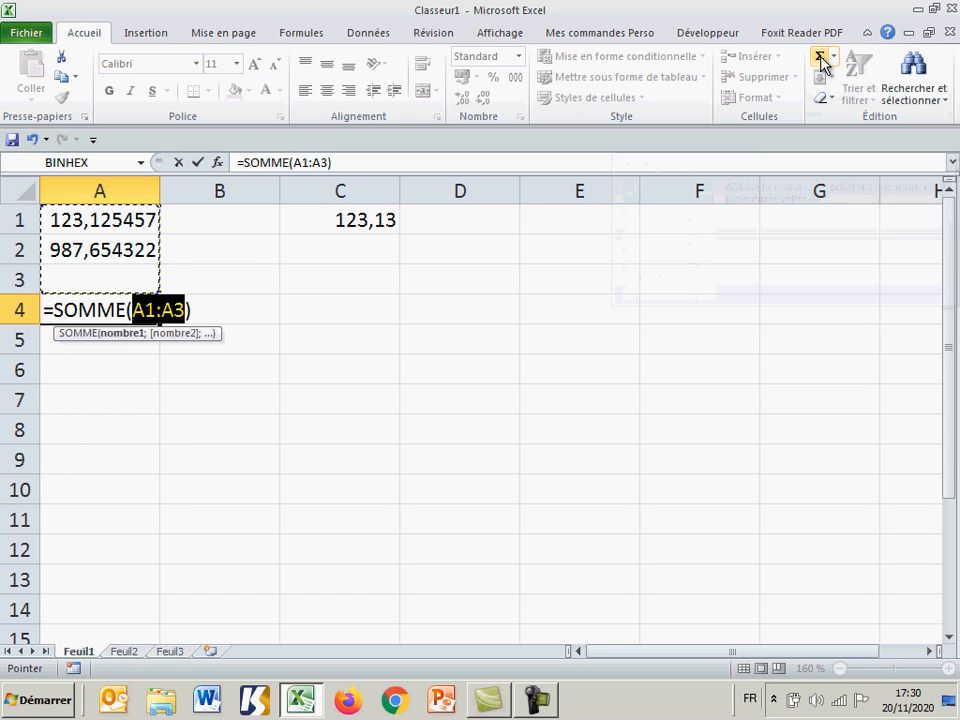
left_click(820, 58)
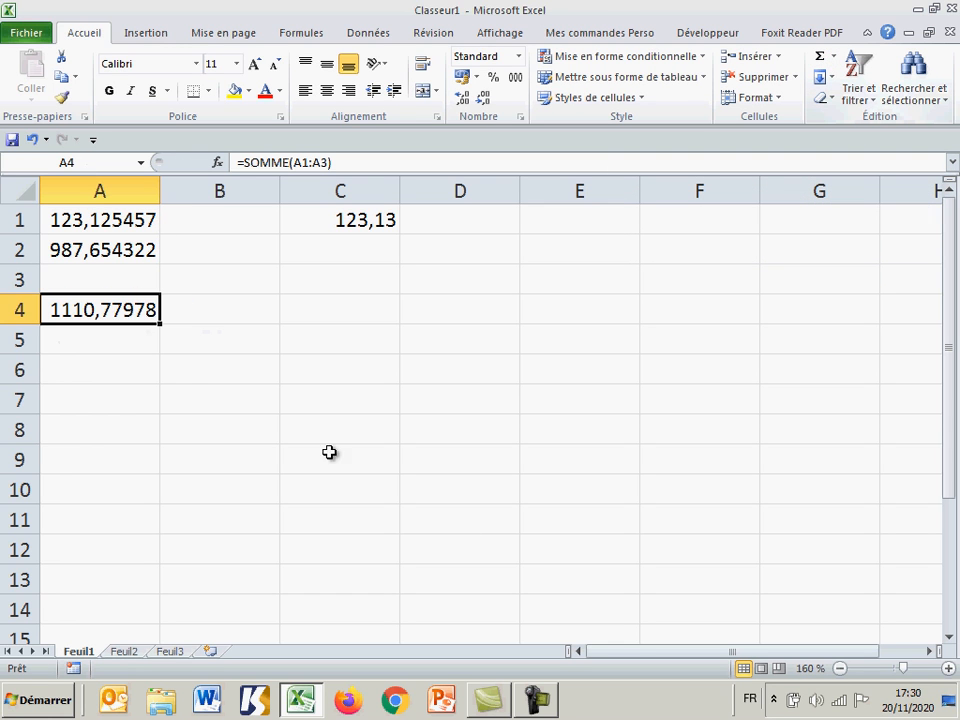
Step: Wrap the sum in A4 in a rounding function to two decimals, giving =ARRONDI(SOMME(A1:A3);2)
double_click(112, 310)
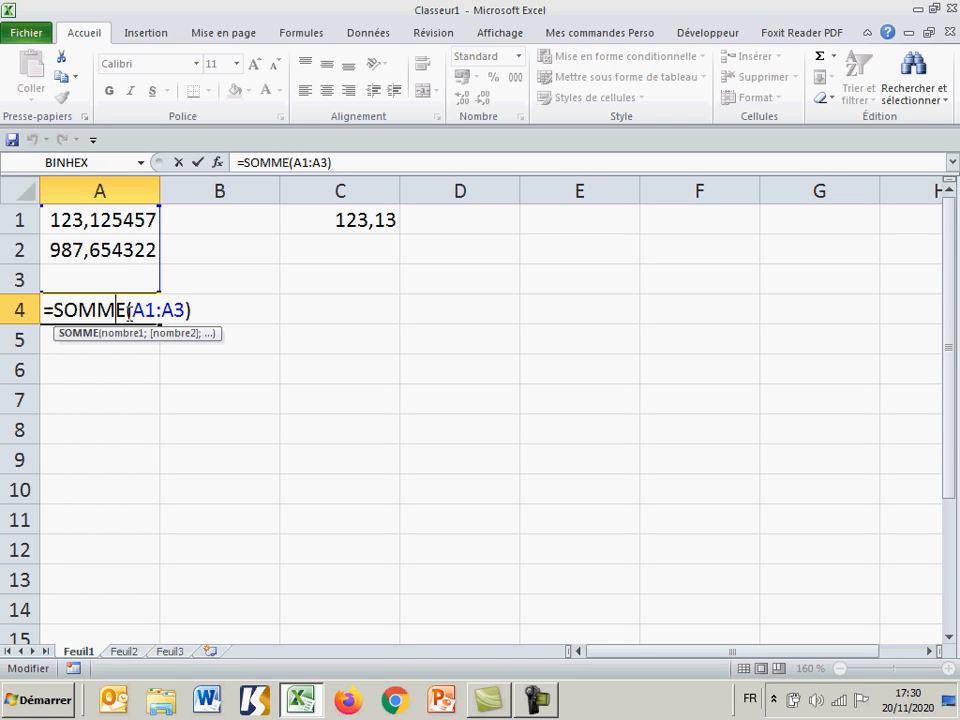
left_click(55, 310)
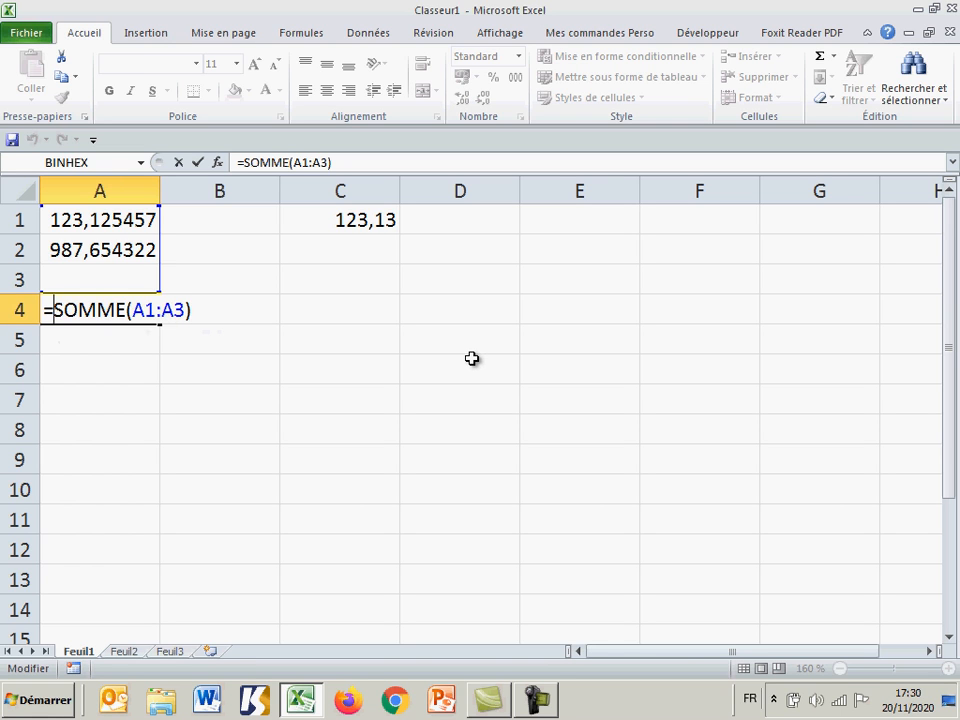
type("ARRONDI")
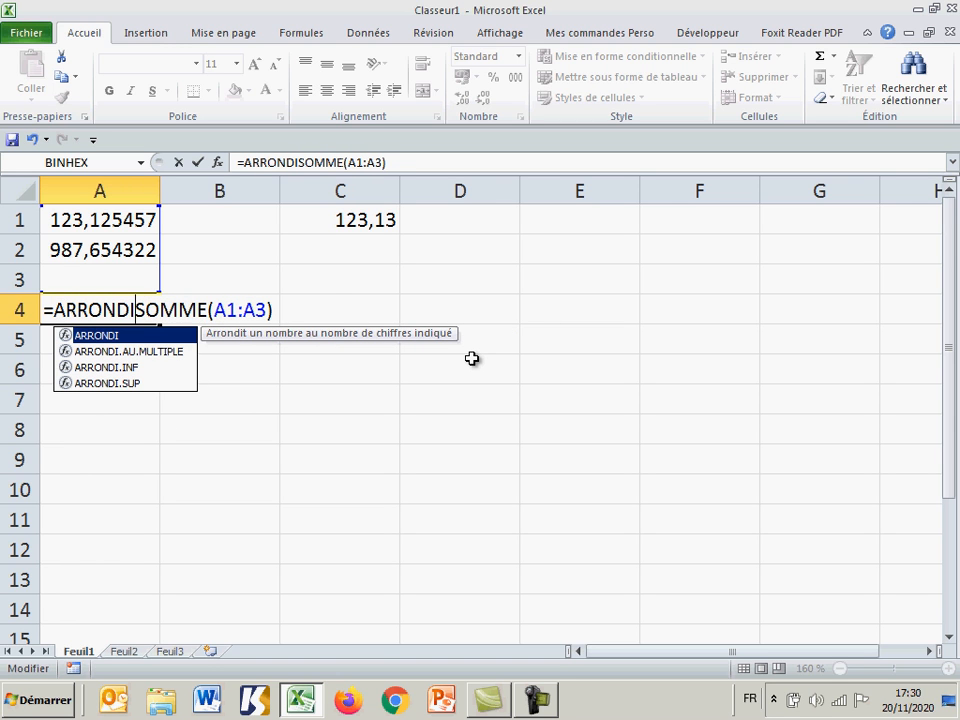
type("5")
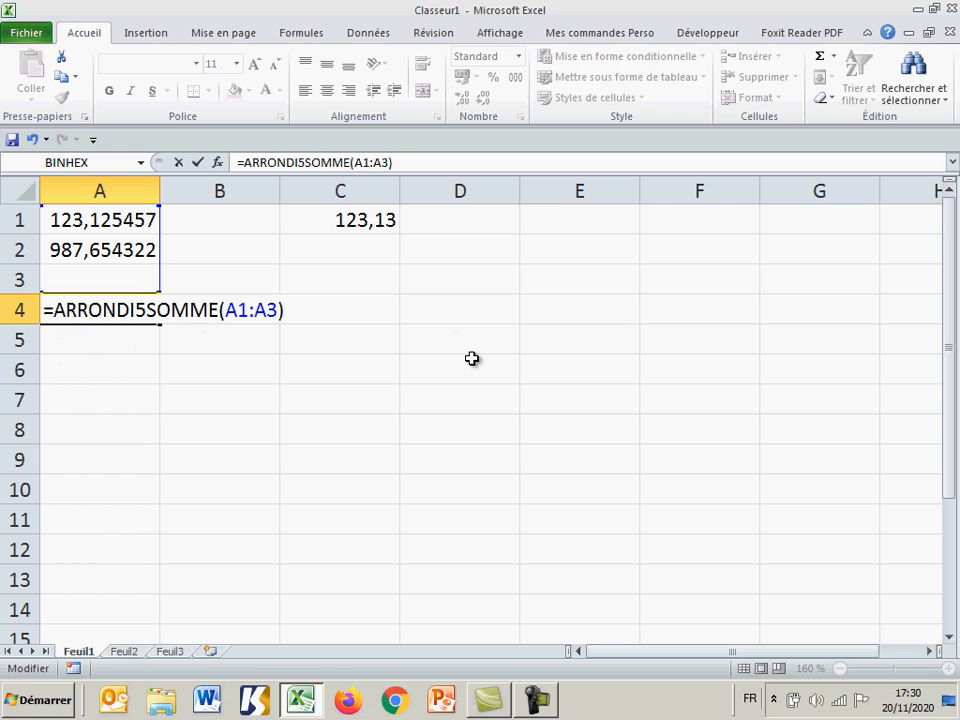
key("BackSpace")
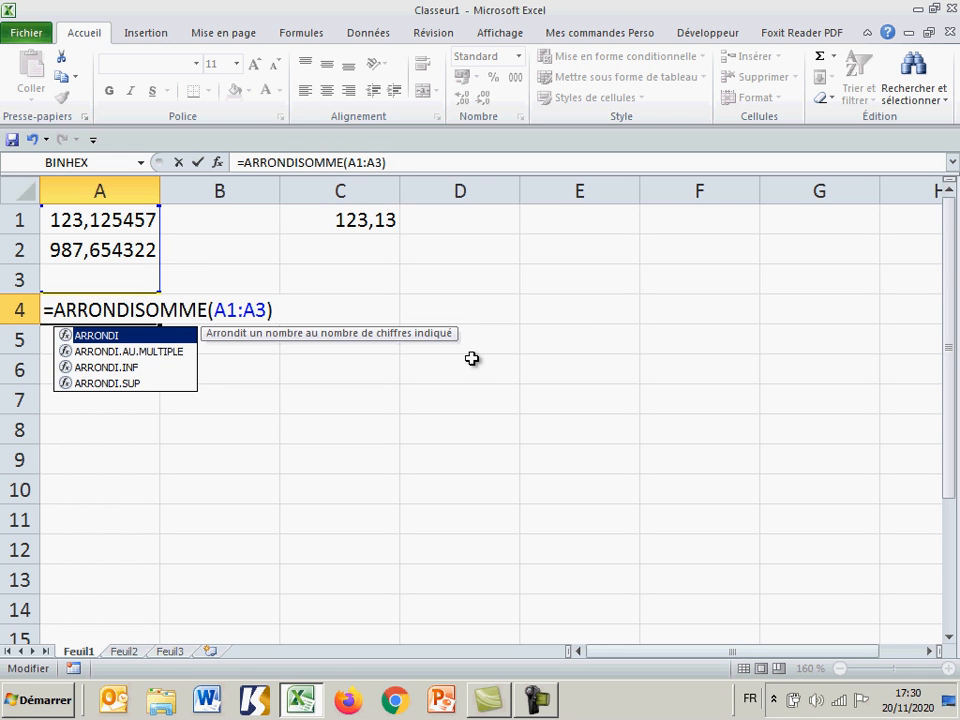
type("(")
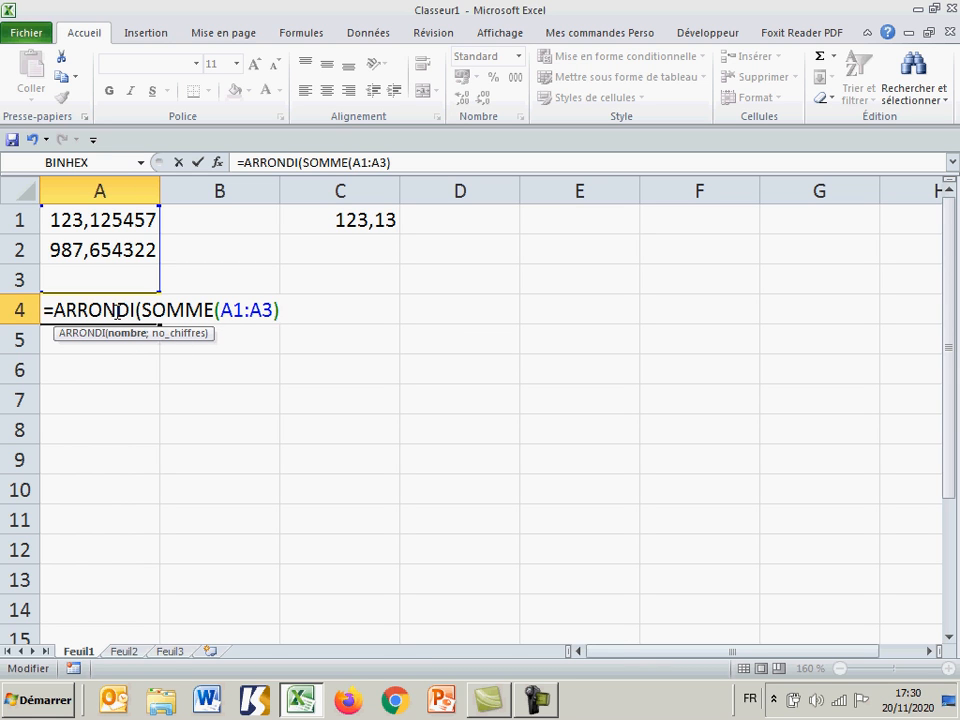
type(";2")
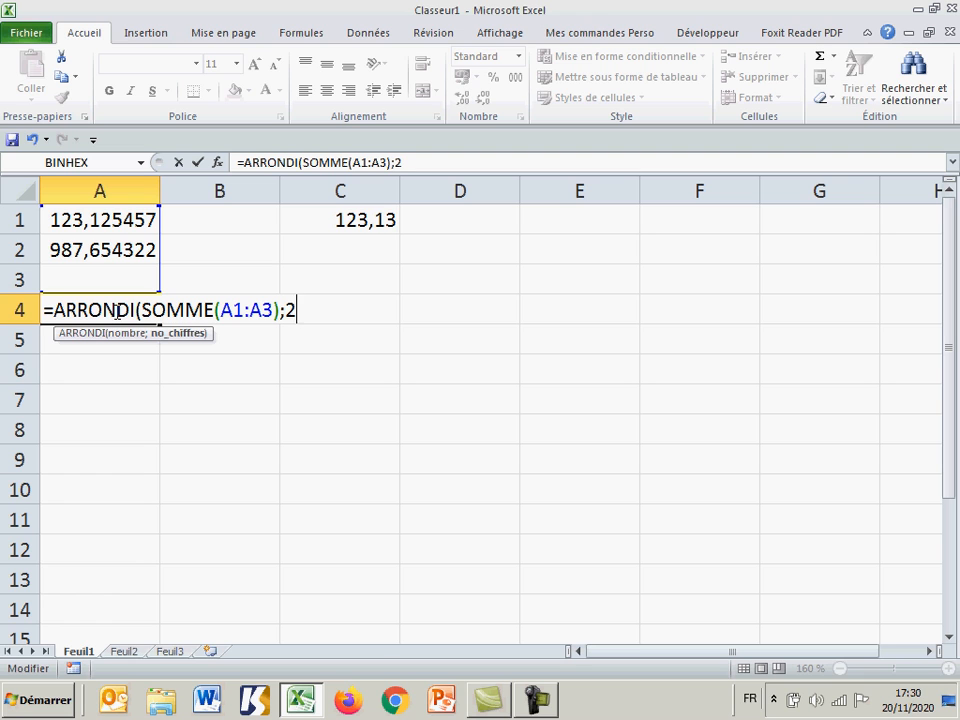
type(")")
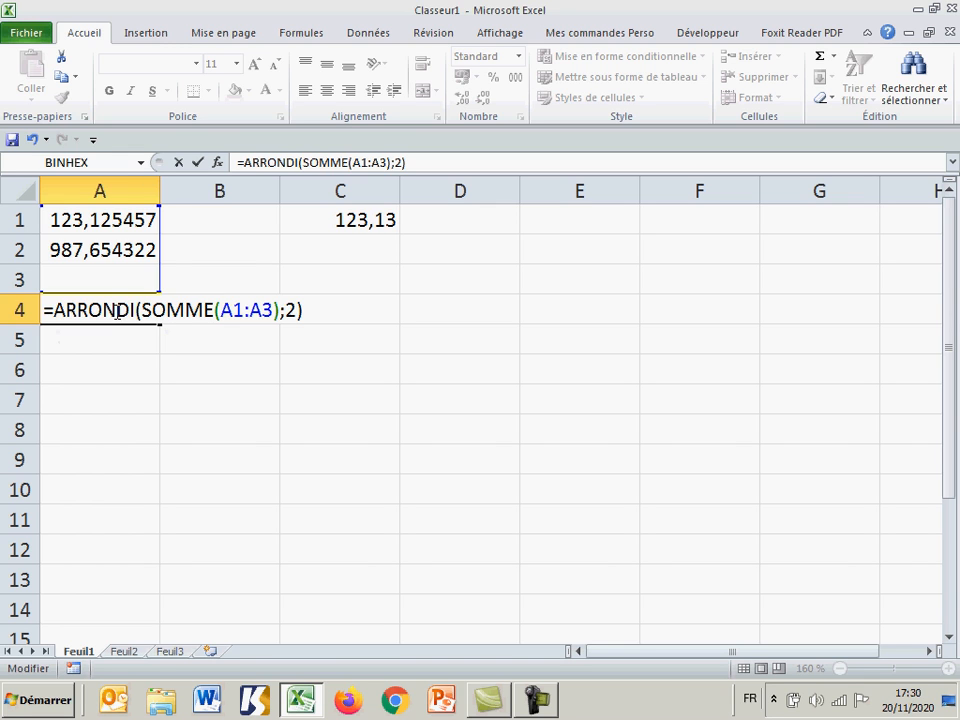
key("Return")
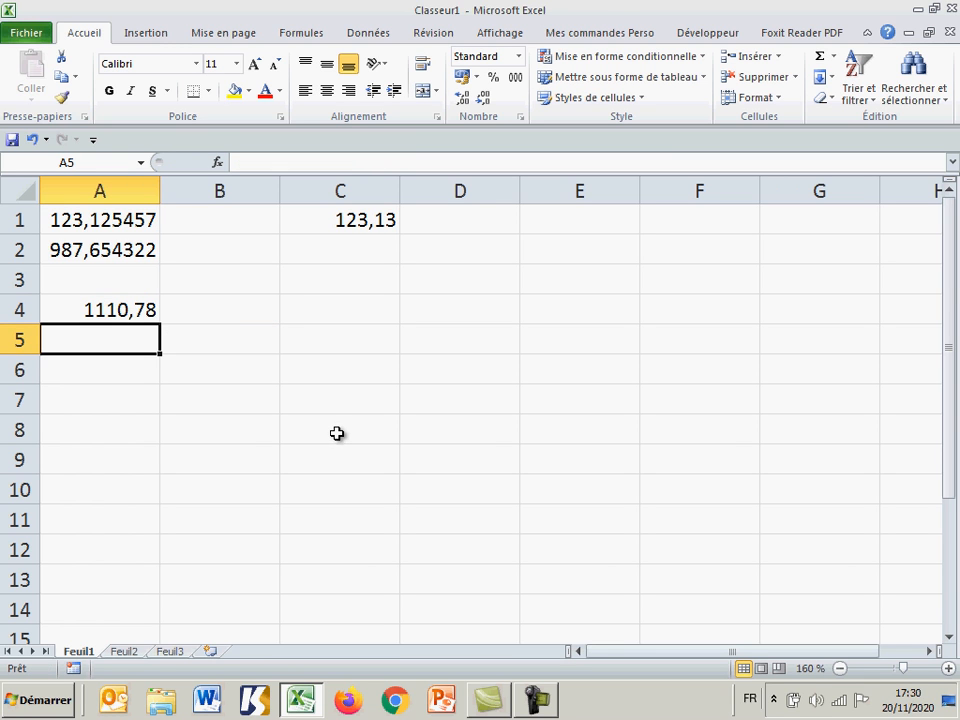
Step: Examine the nested ARRONDI and SOMME formula in cell A4 without changing it
left_click(100, 312)
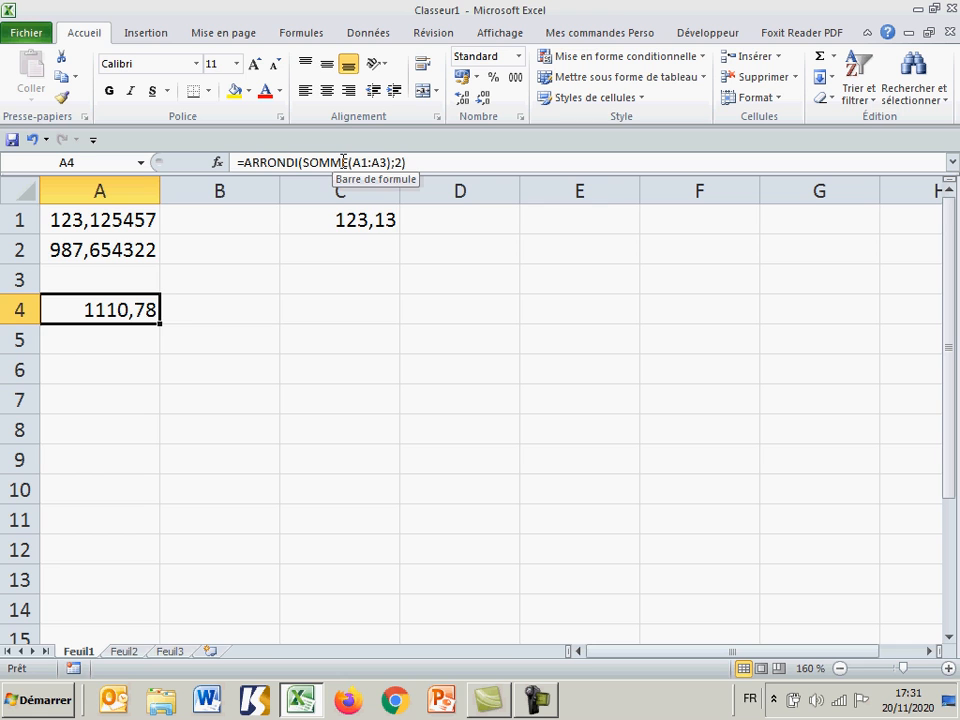
double_click(140, 315)
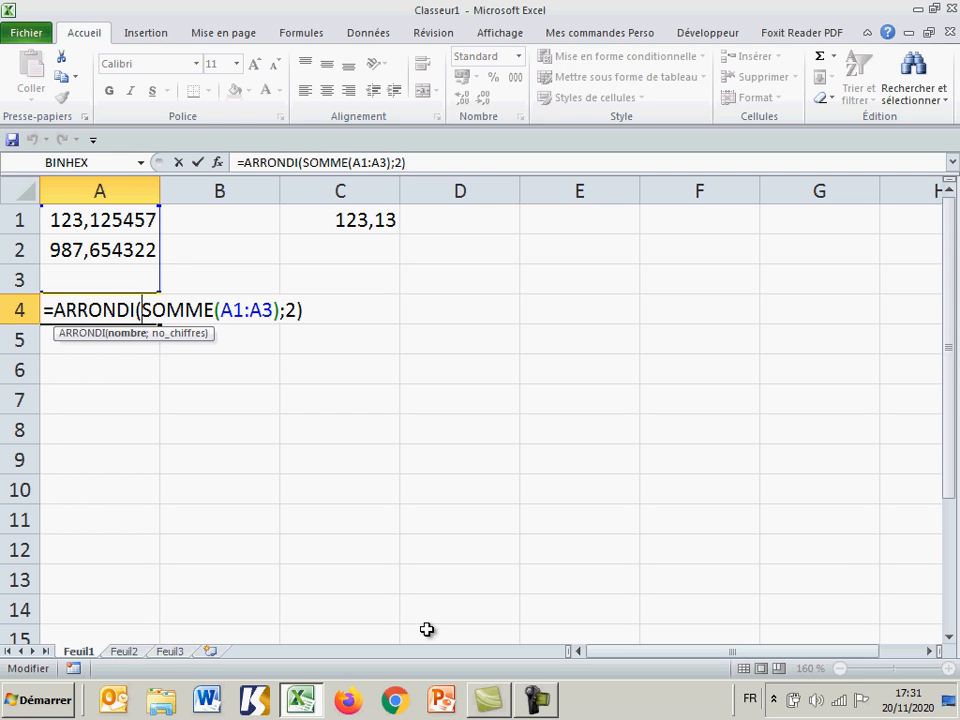
key("Return")
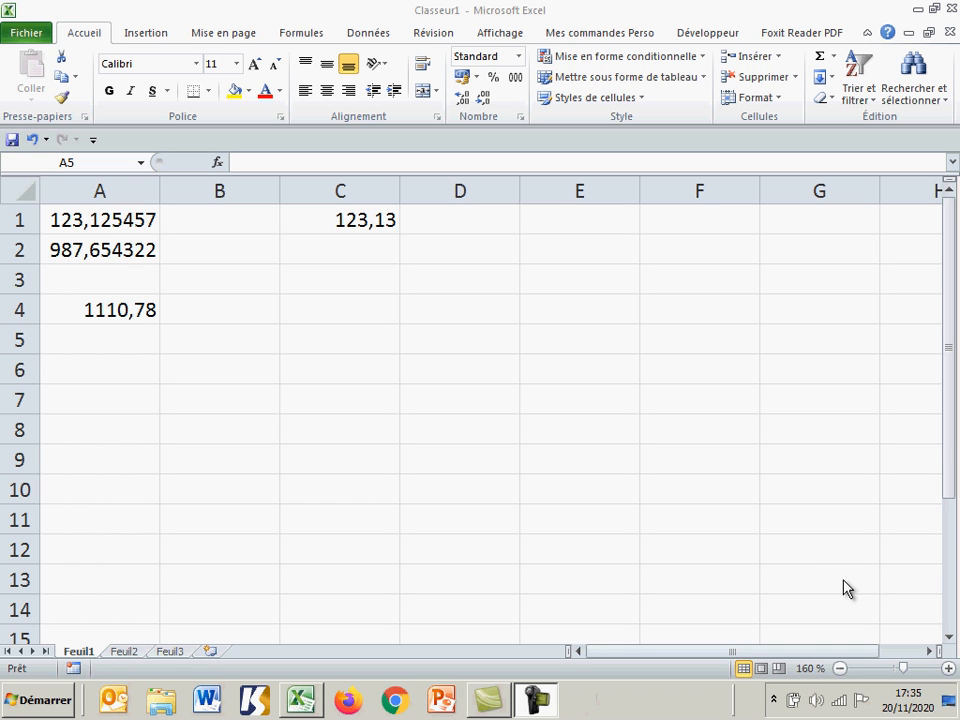
Step: Switch to sheet Feuil2 and enlarge its display to 160 %
left_click(130, 656)
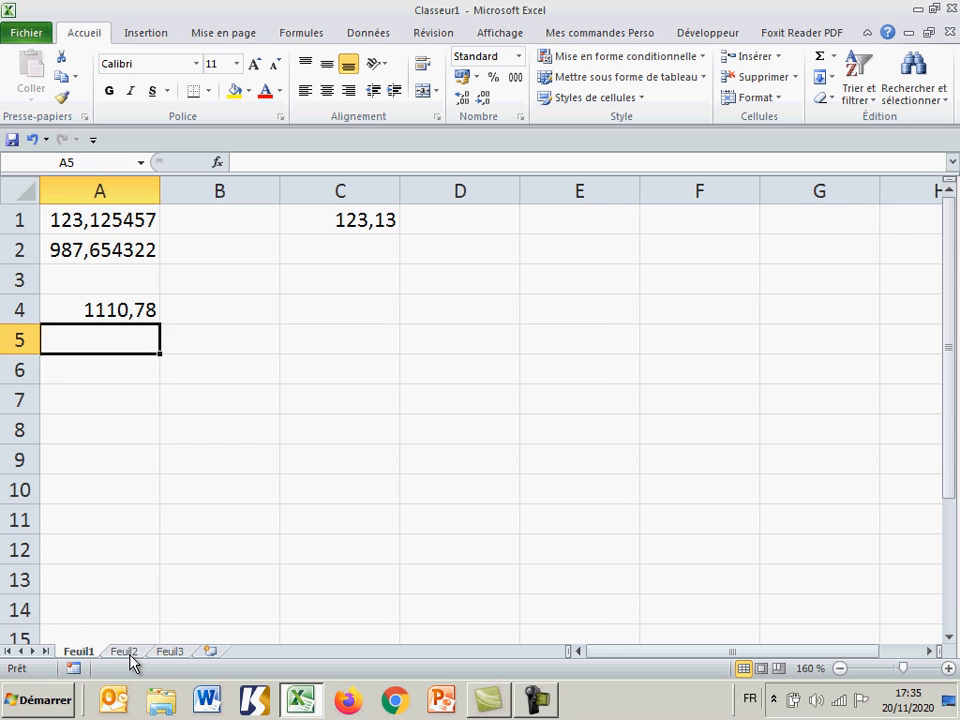
left_click(124, 651)
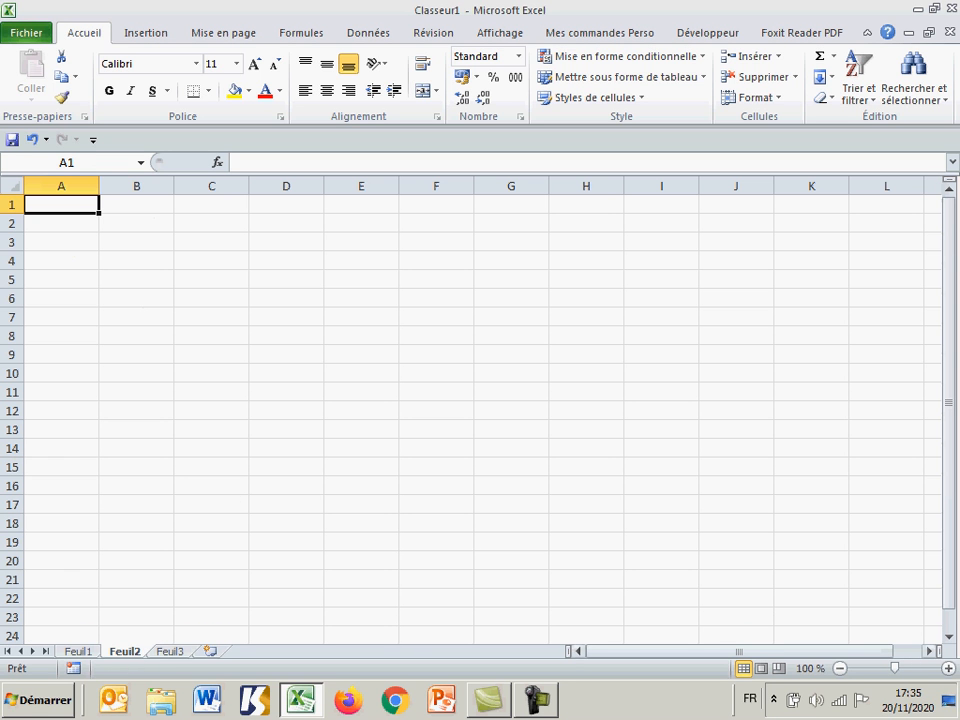
left_click(948, 668)
left_click(948, 668)
left_click(948, 668)
left_click(948, 668)
left_click(948, 668)
left_click(948, 668)
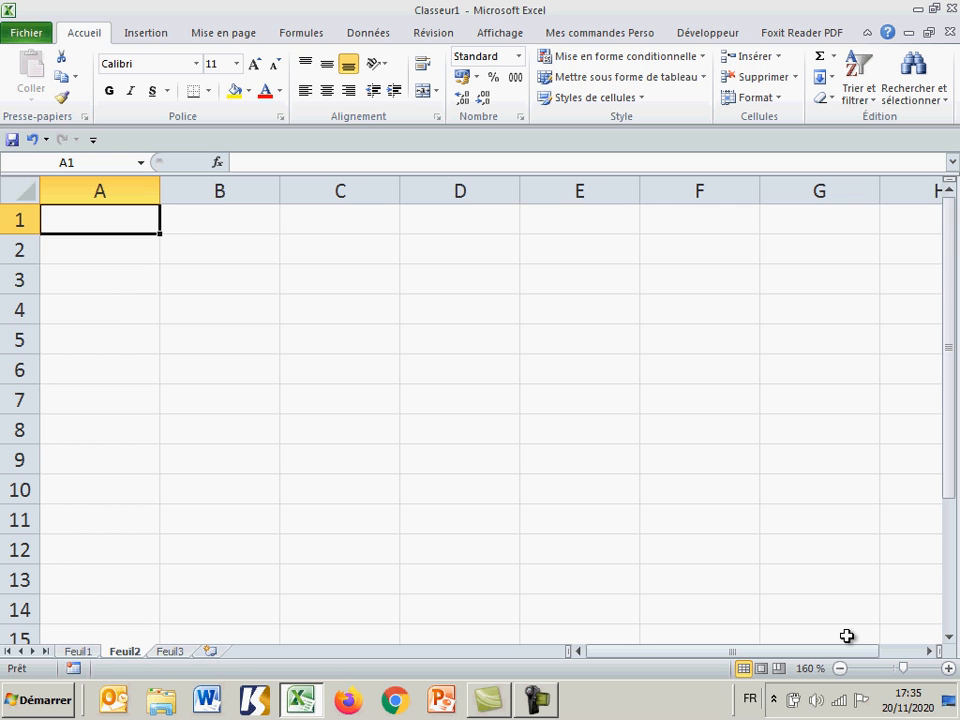
Step: Enter a person's first name with an initial capital in A1 and the surname in capitals in B1
type("C")
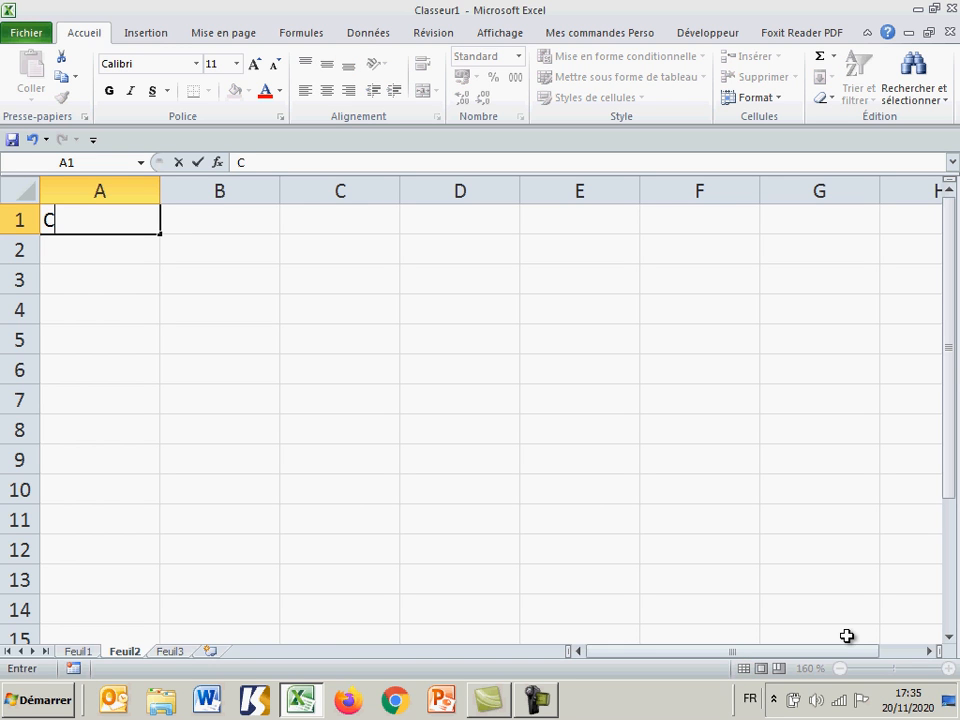
type("laude")
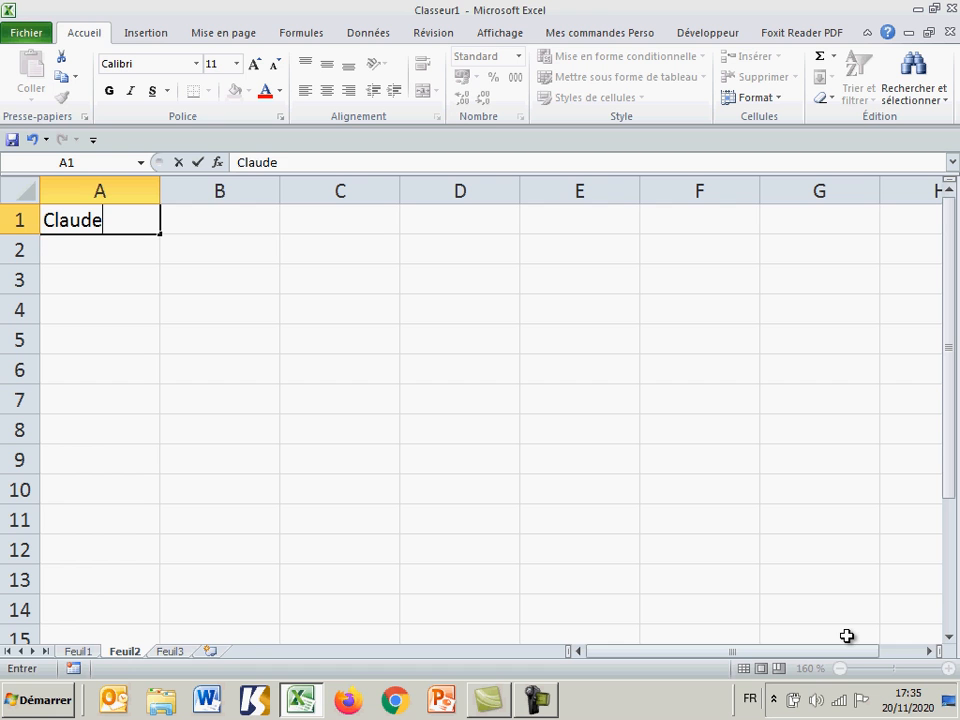
key("Tab")
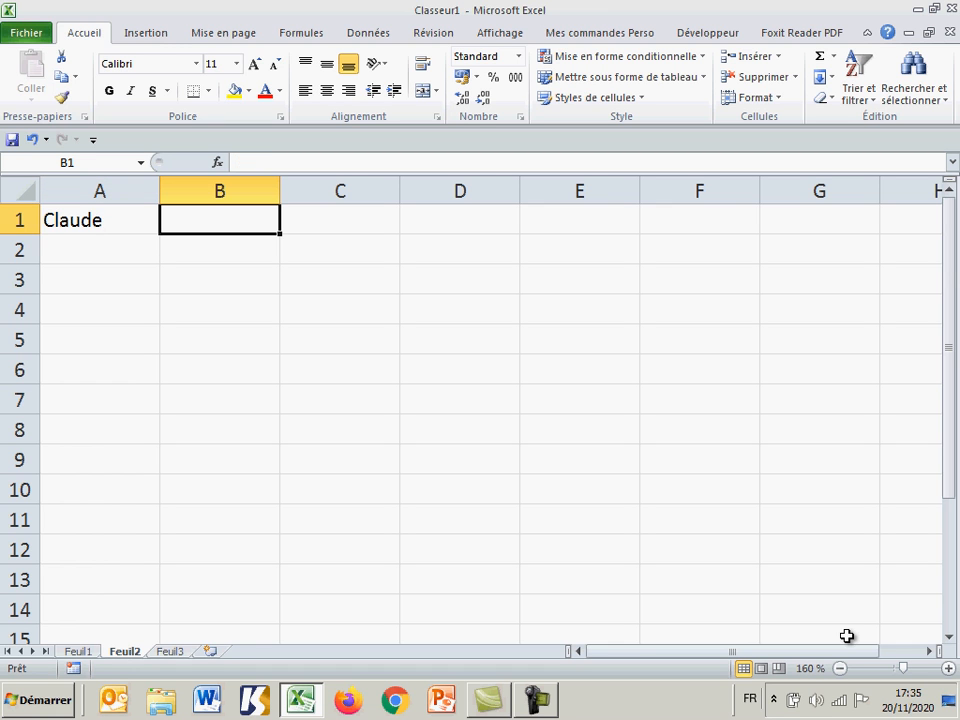
type("M")
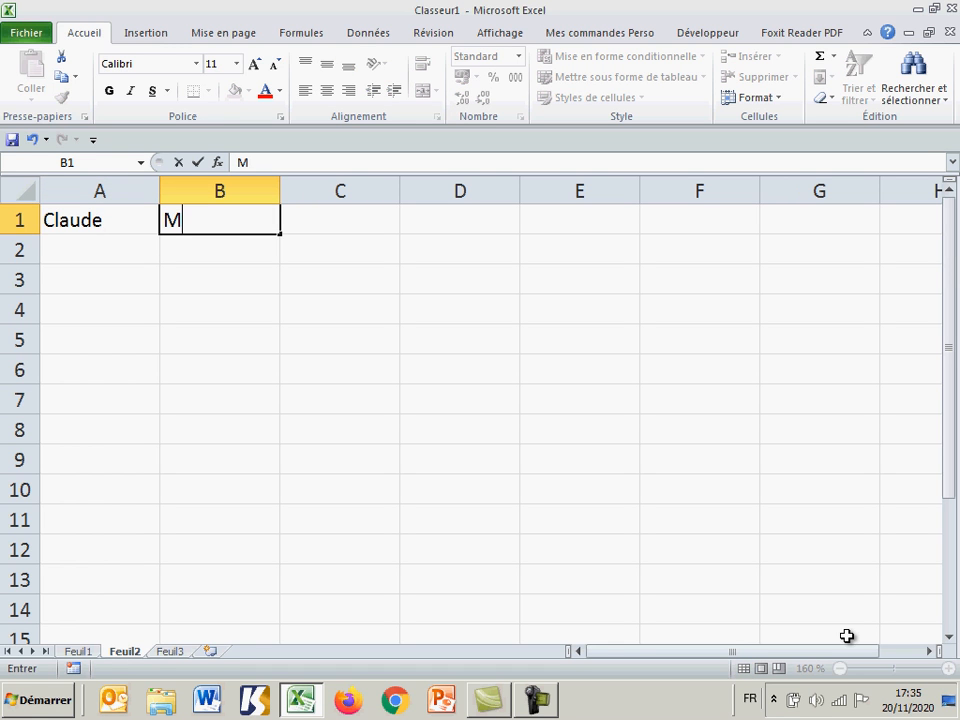
type("ARTIN")
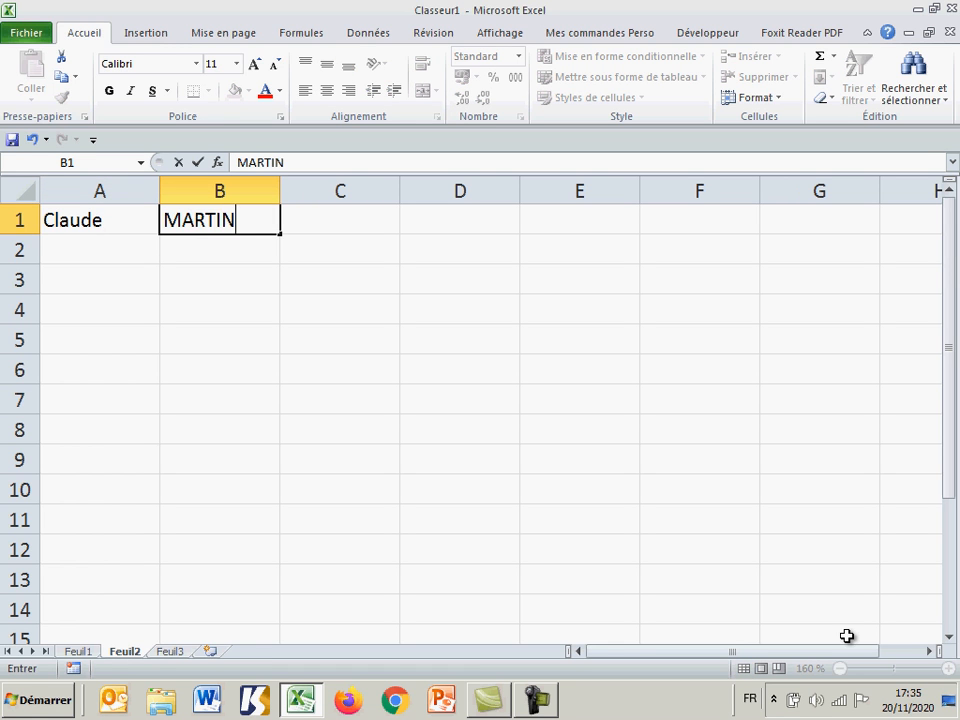
key("Return")
Step: Convert the first name from A1 to lowercase in cell A3 with the formula =minuscule(A1)
key("Left")
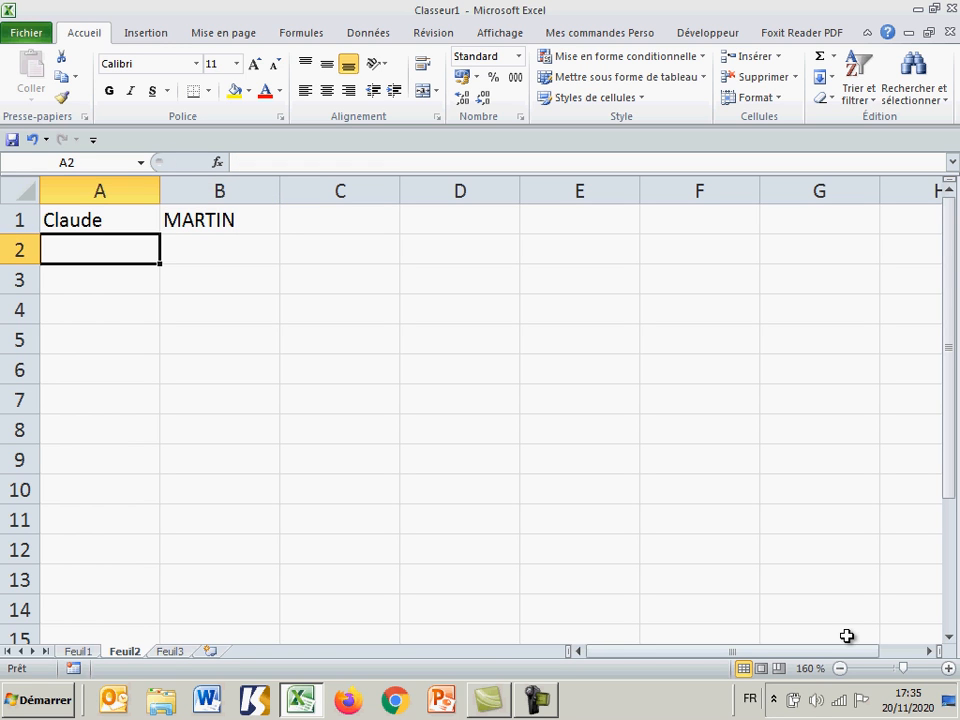
key("Down")
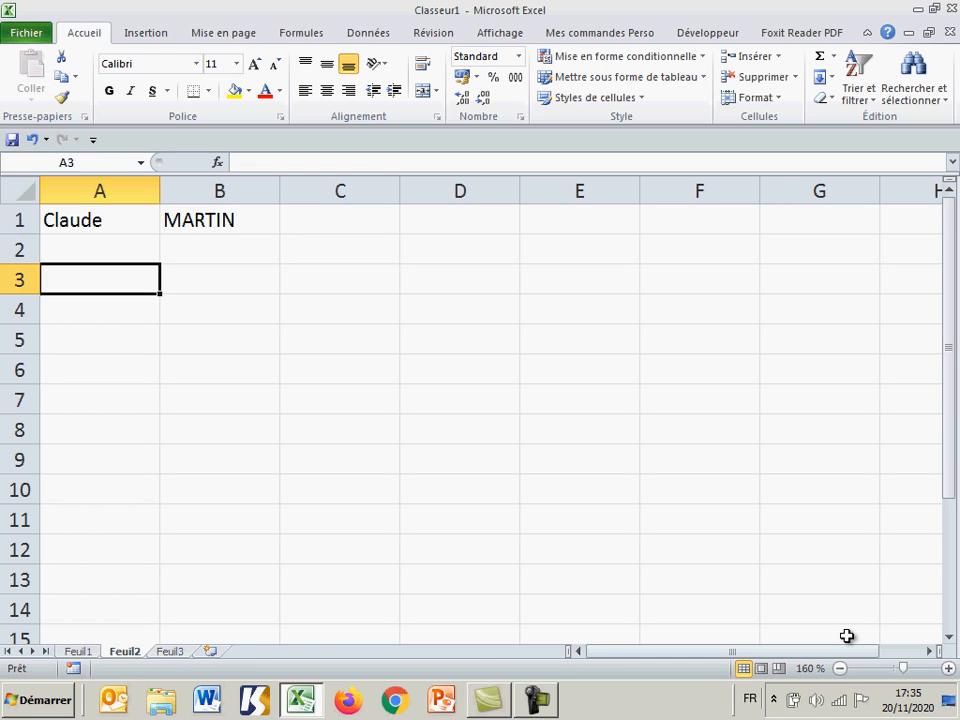
type("=")
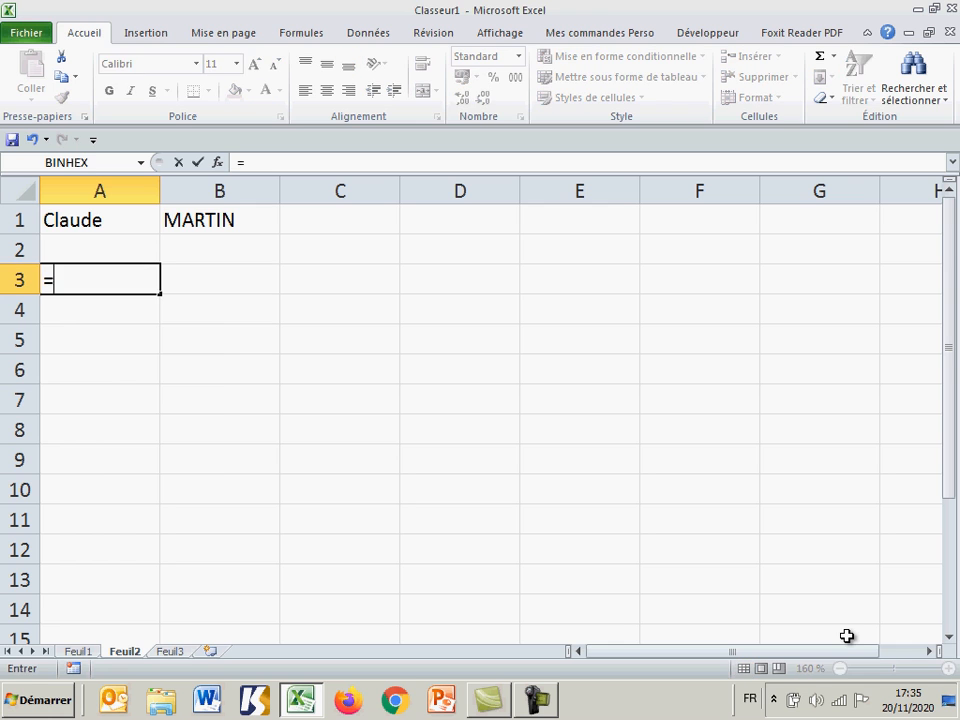
type("minusc")
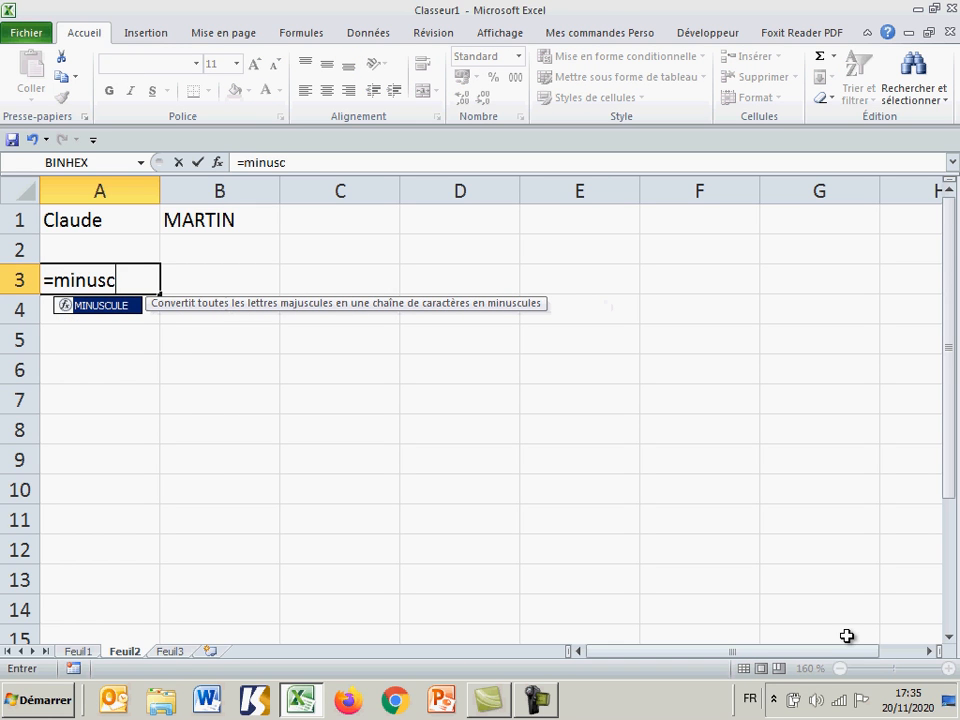
type("ule(")
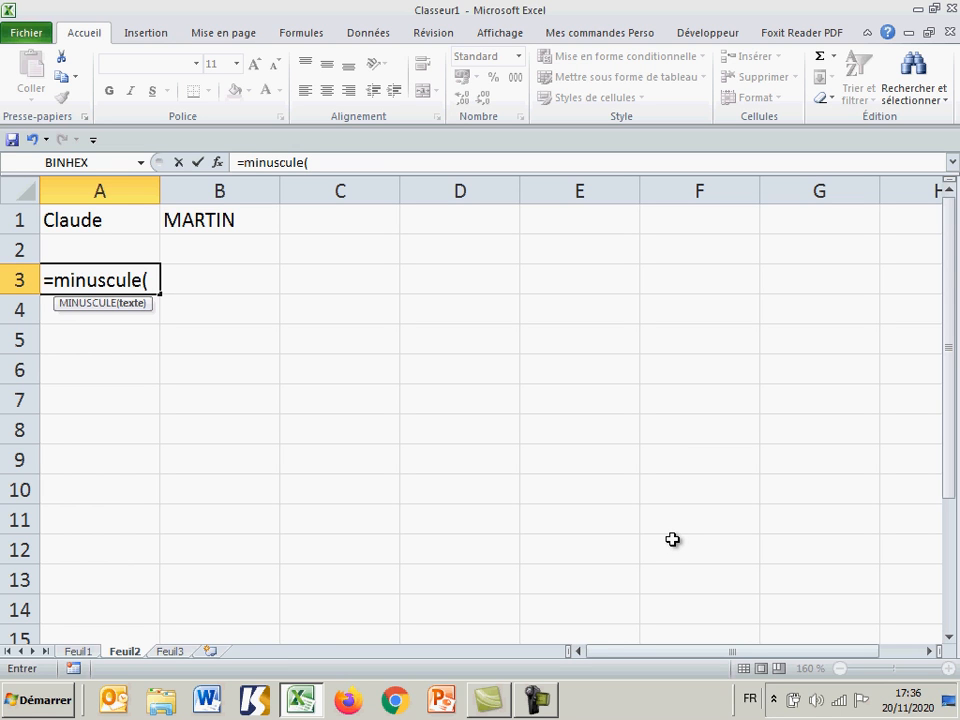
left_click(117, 221)
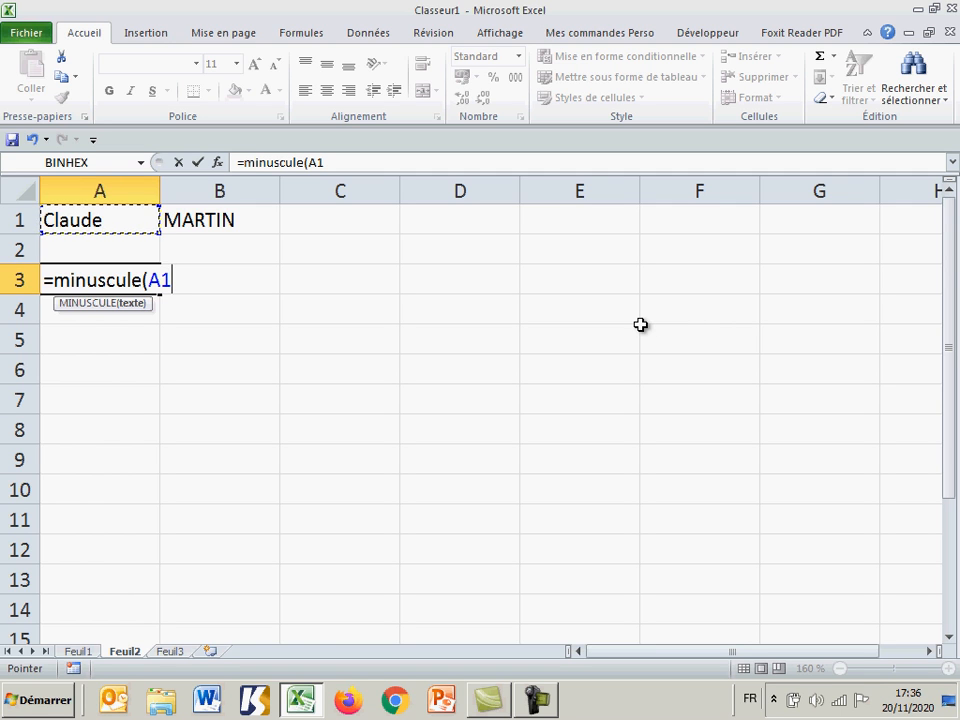
type(")")
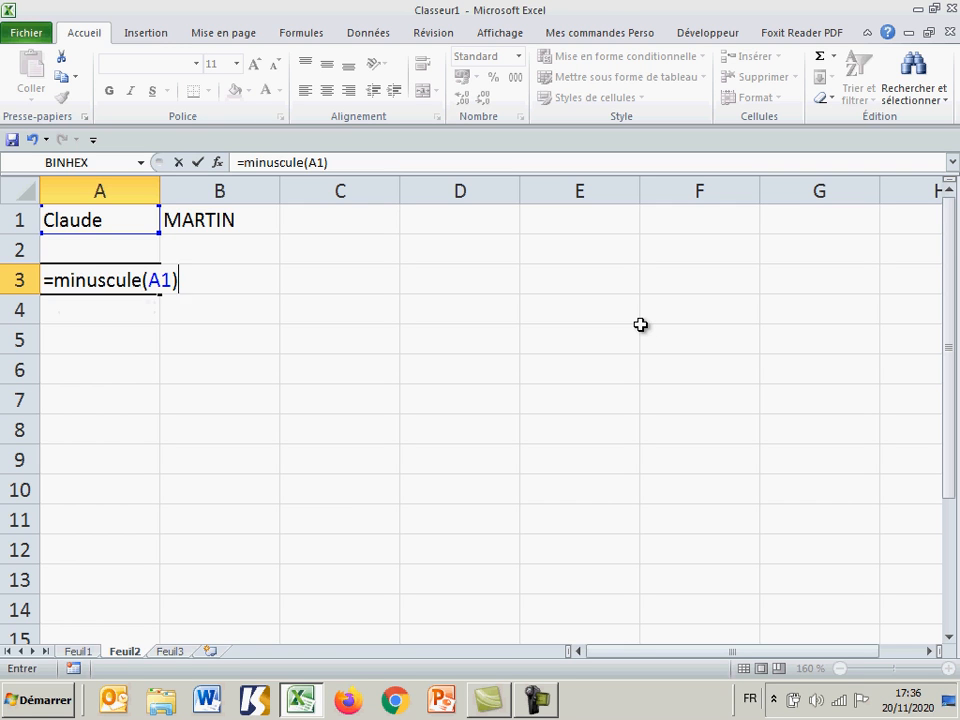
key("Return")
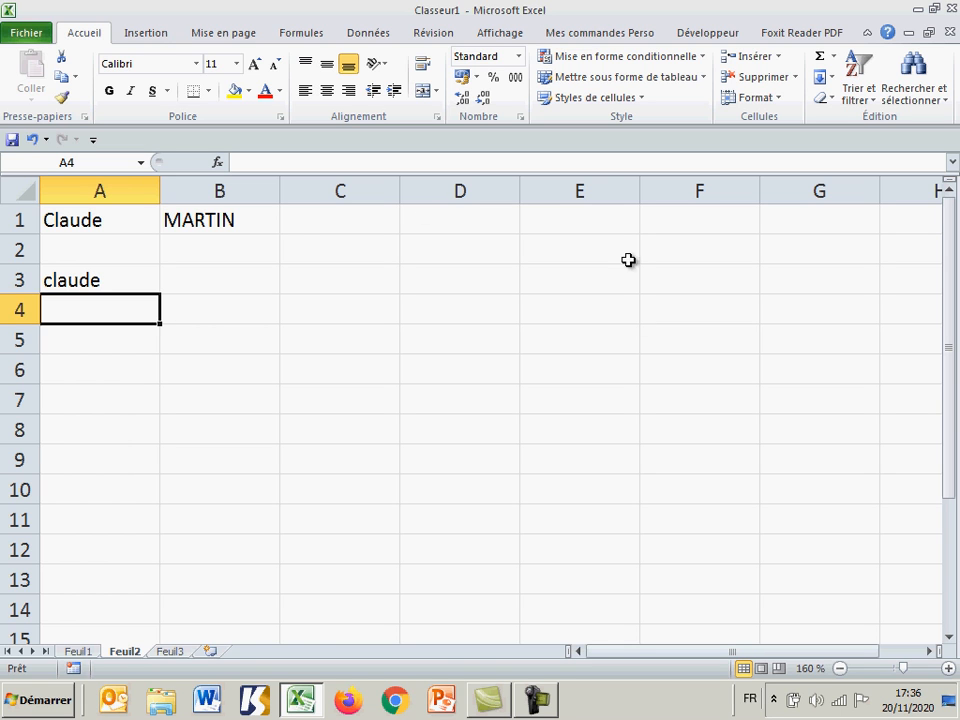
Step: Convert the surname from B1 to lowercase in cell B3 with the formula =minuscule(B1)
left_click(230, 278)
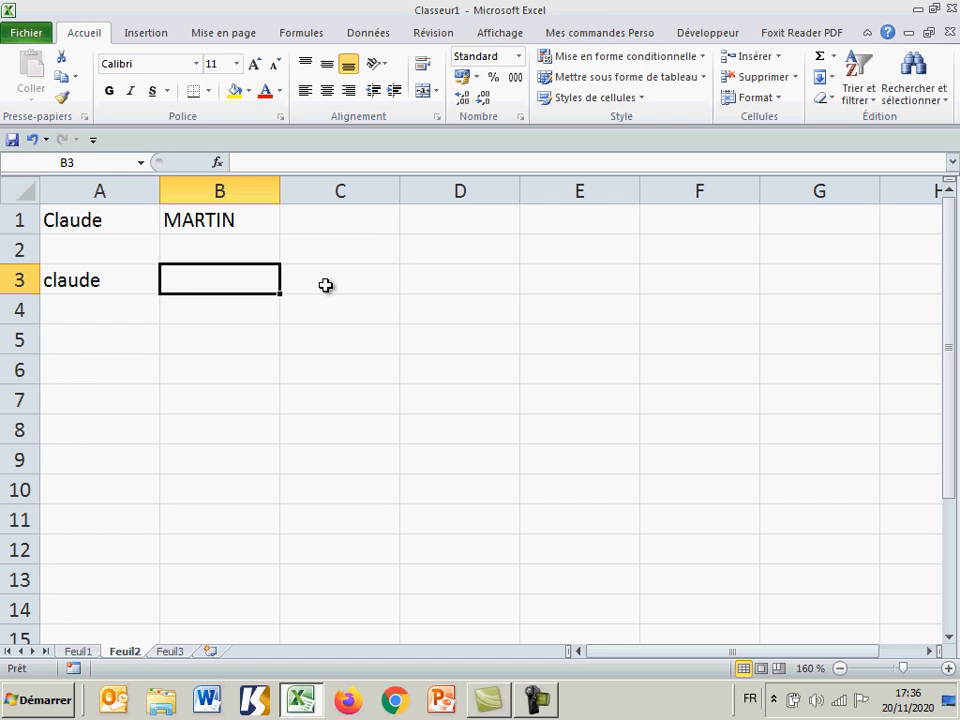
type("=min")
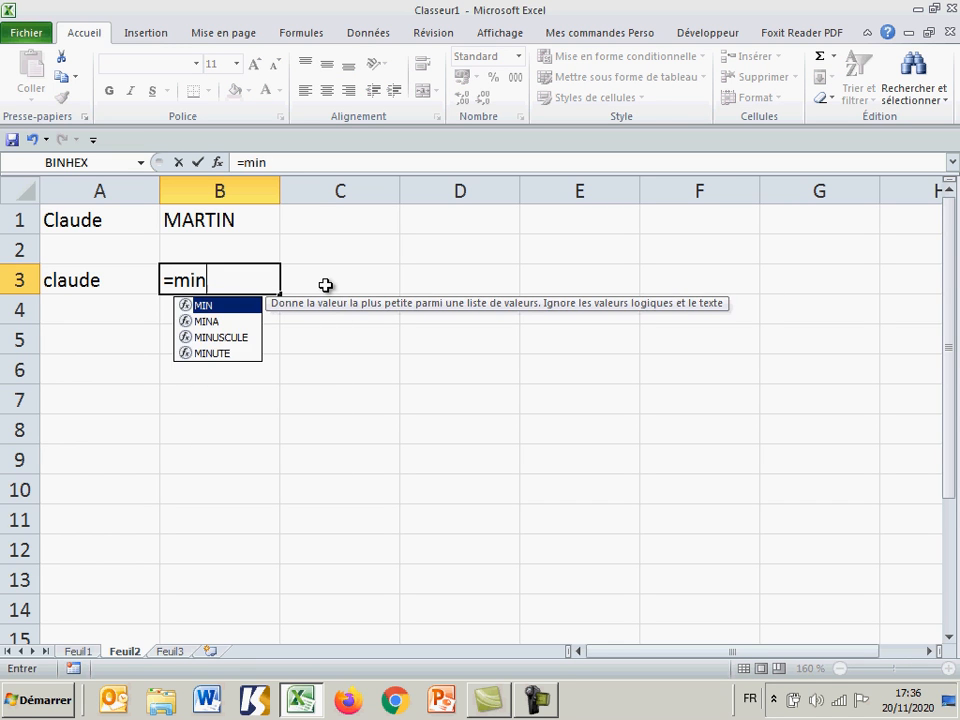
type("uscule(")
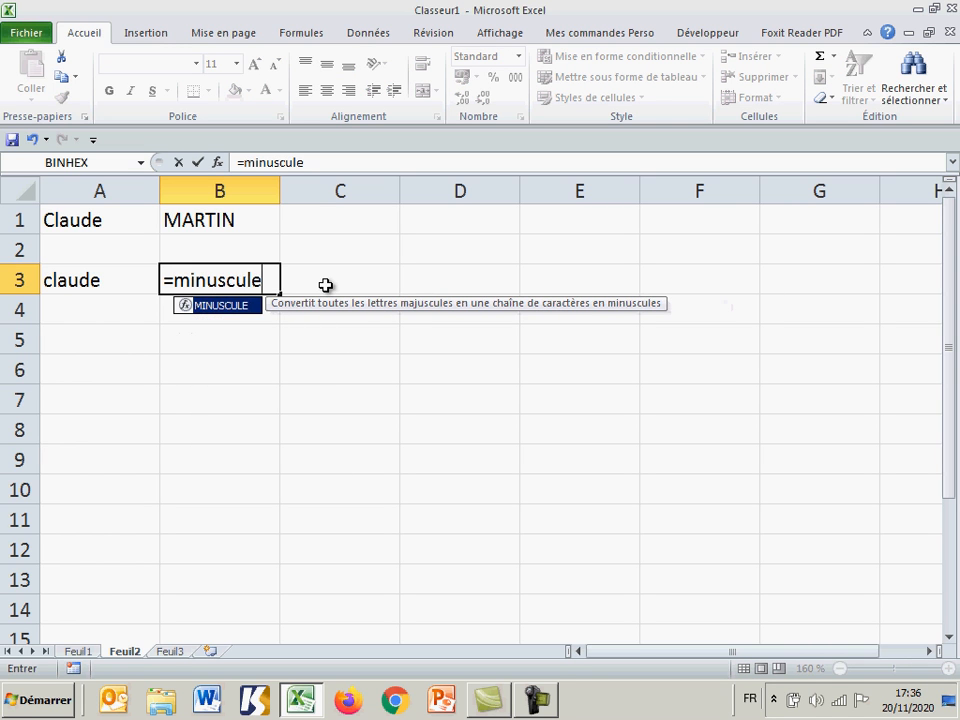
left_click(226, 220)
type(")")
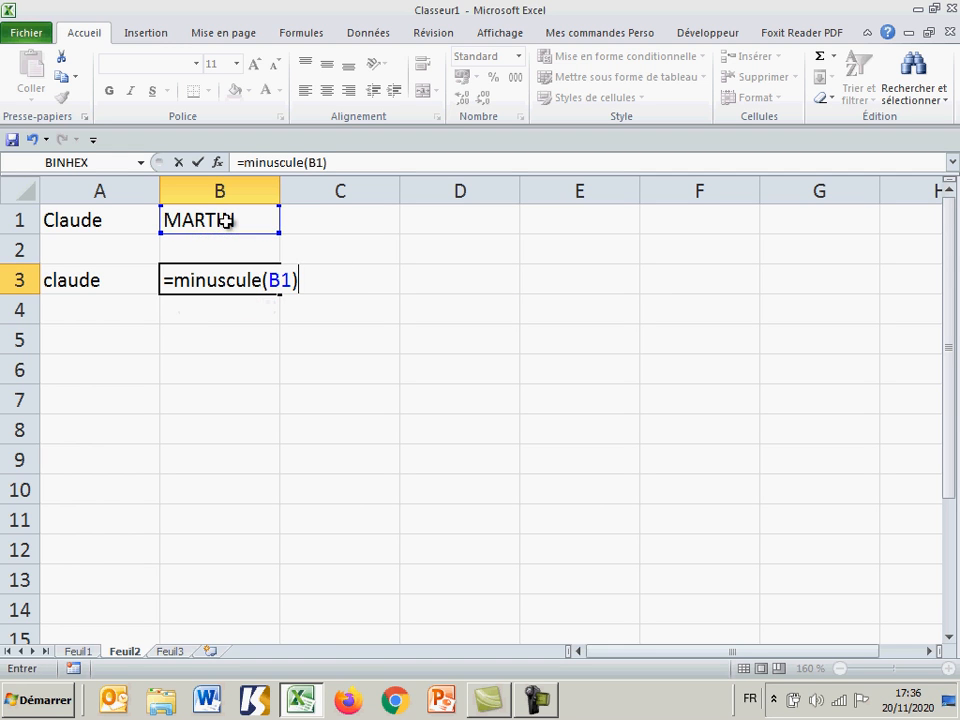
key("Return")
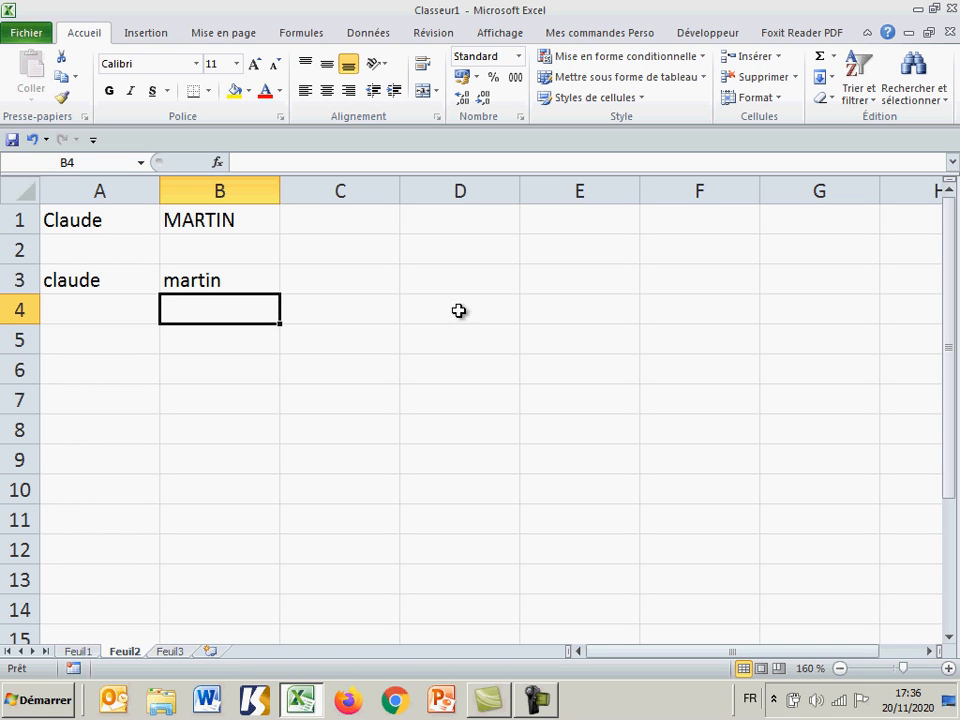
Step: Join the first name in A1 and the surname in B1 in cell A5 with the formula =CONCATENER(A1;B1)
left_click(86, 339)
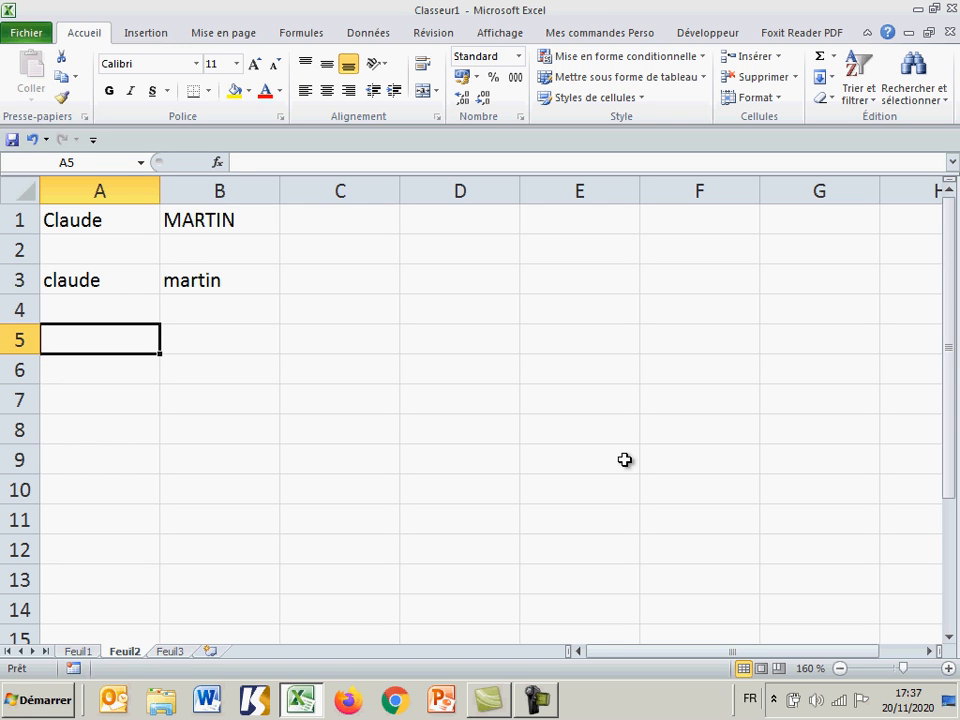
type("=")
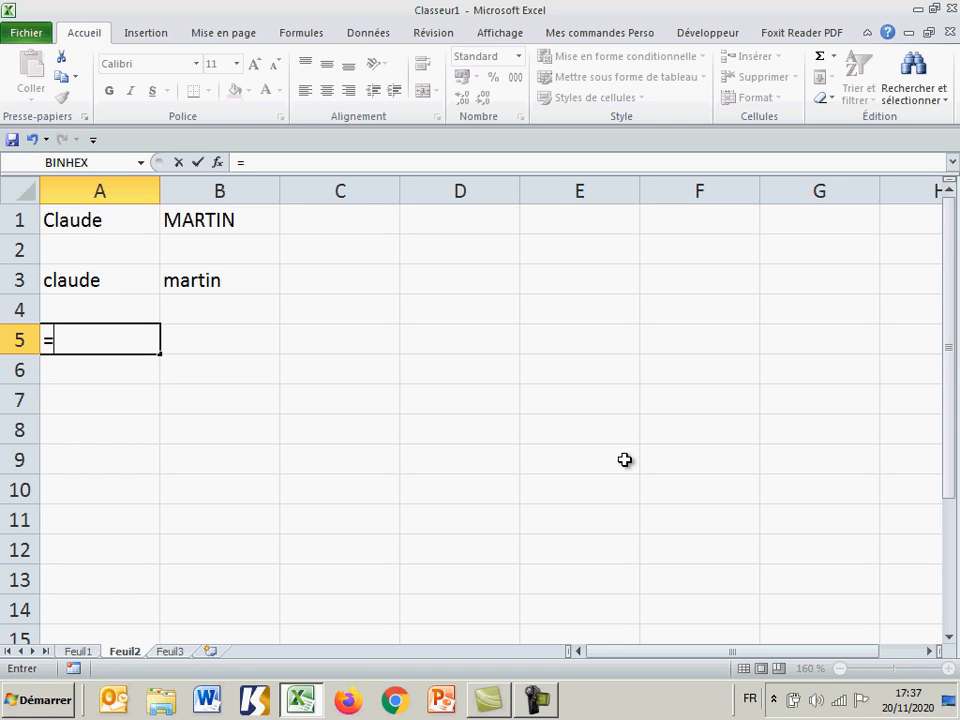
type("co")
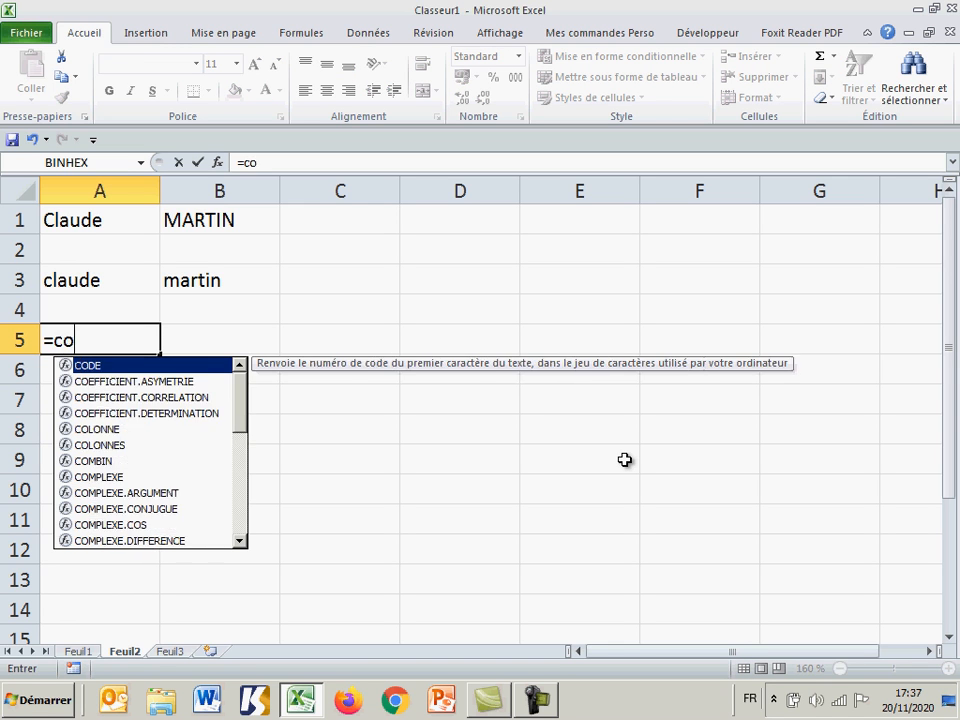
type("n")
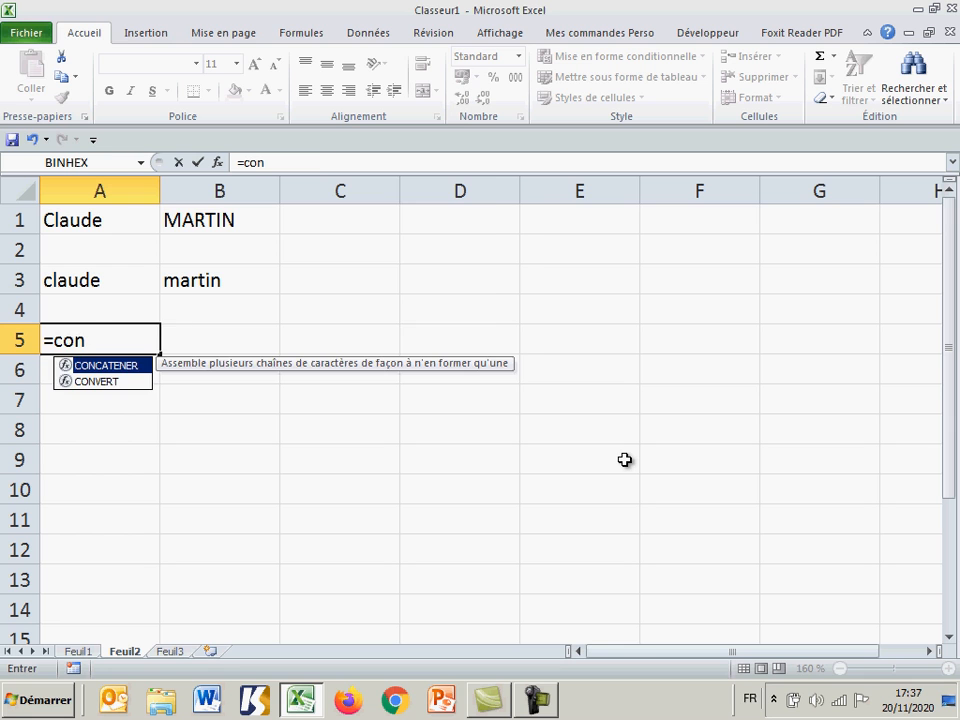
key("Tab")
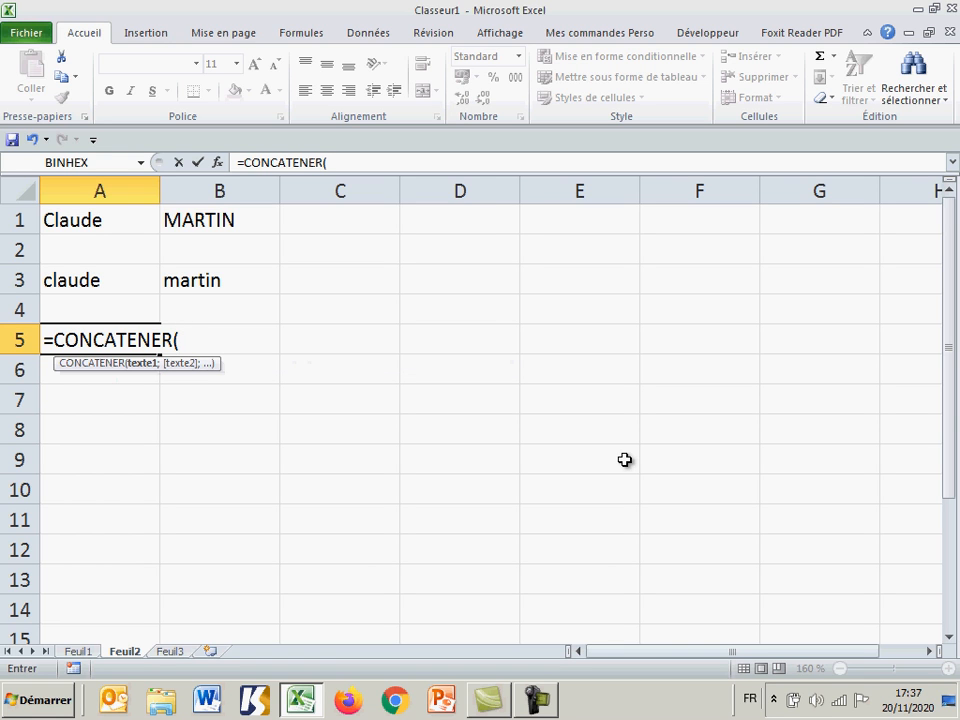
left_click(110, 220)
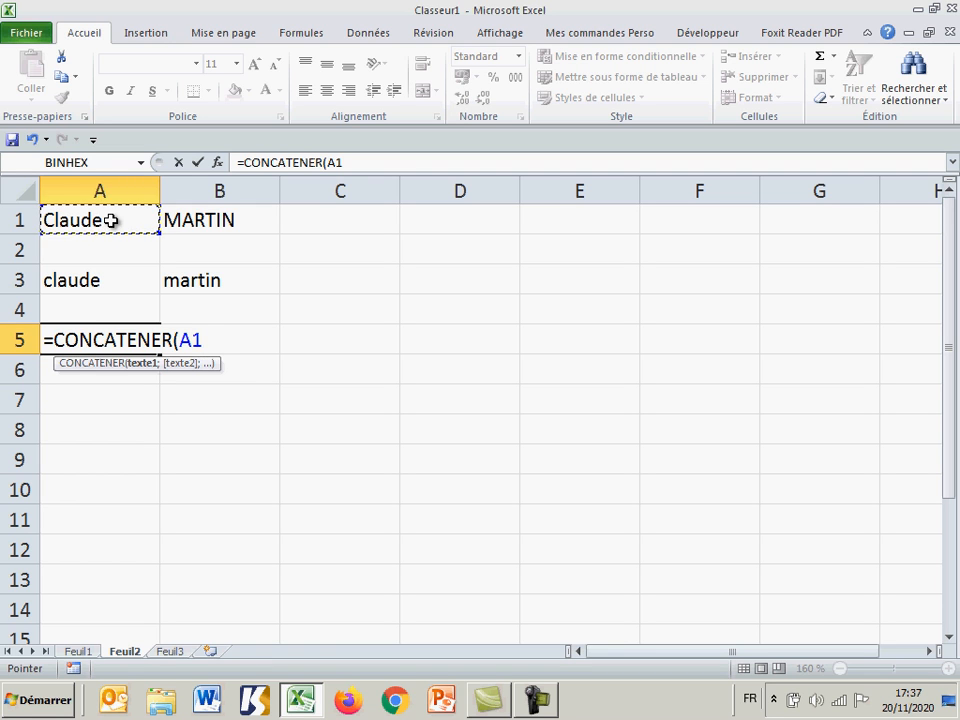
type(";")
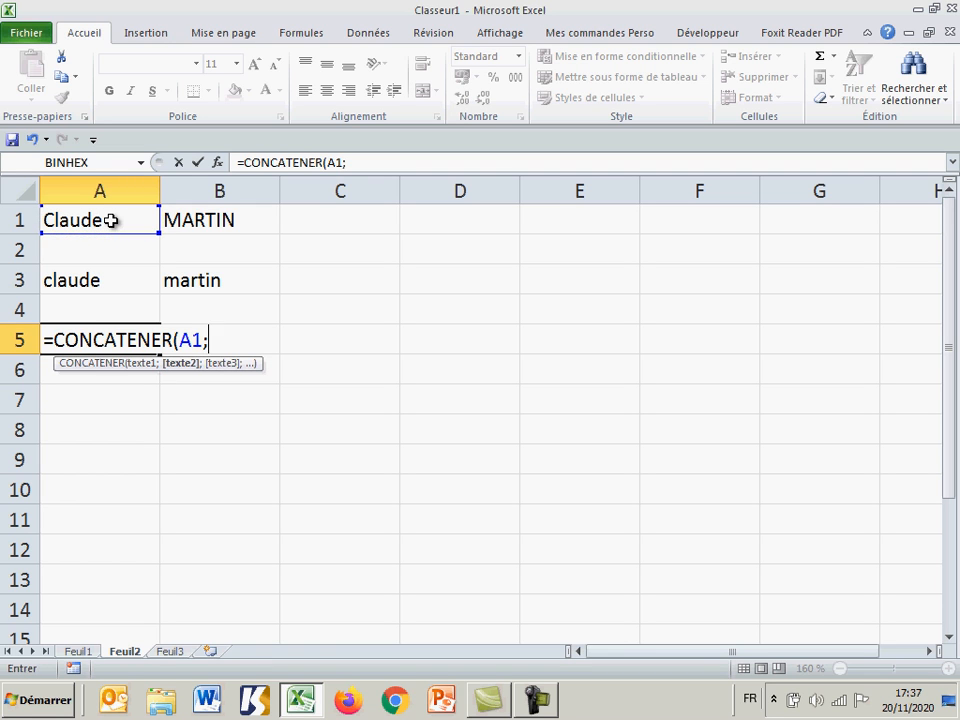
left_click(220, 222)
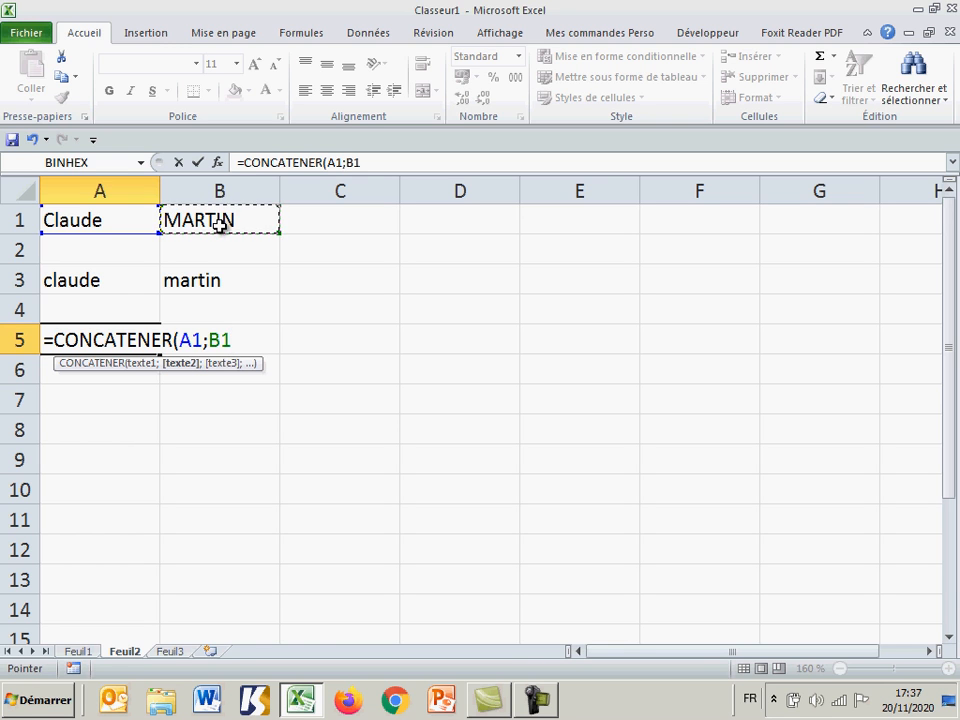
type(")")
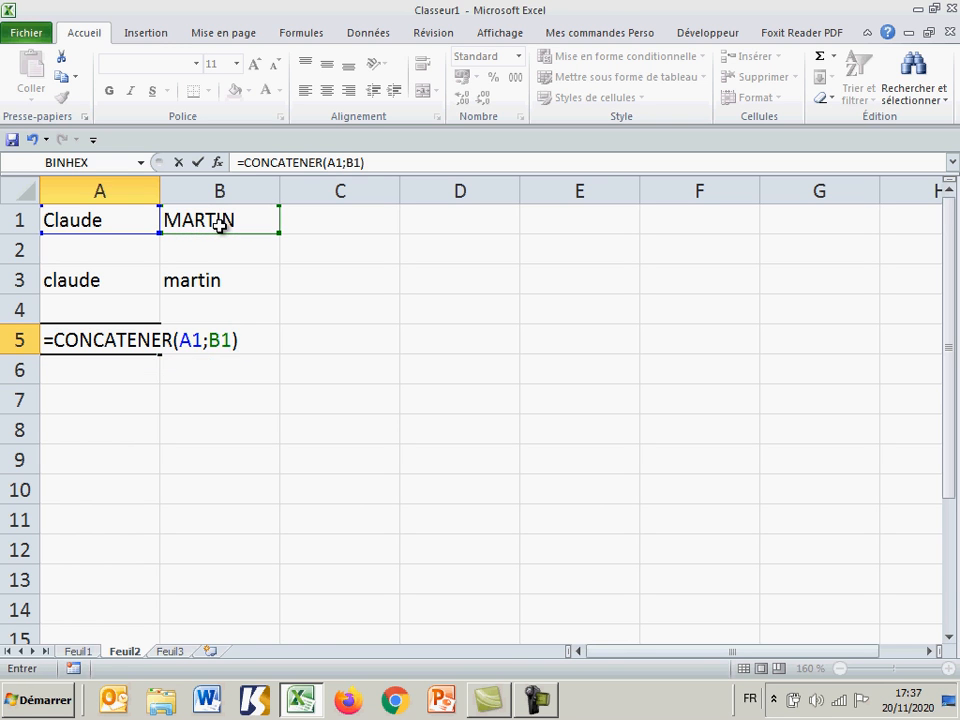
key("Return")
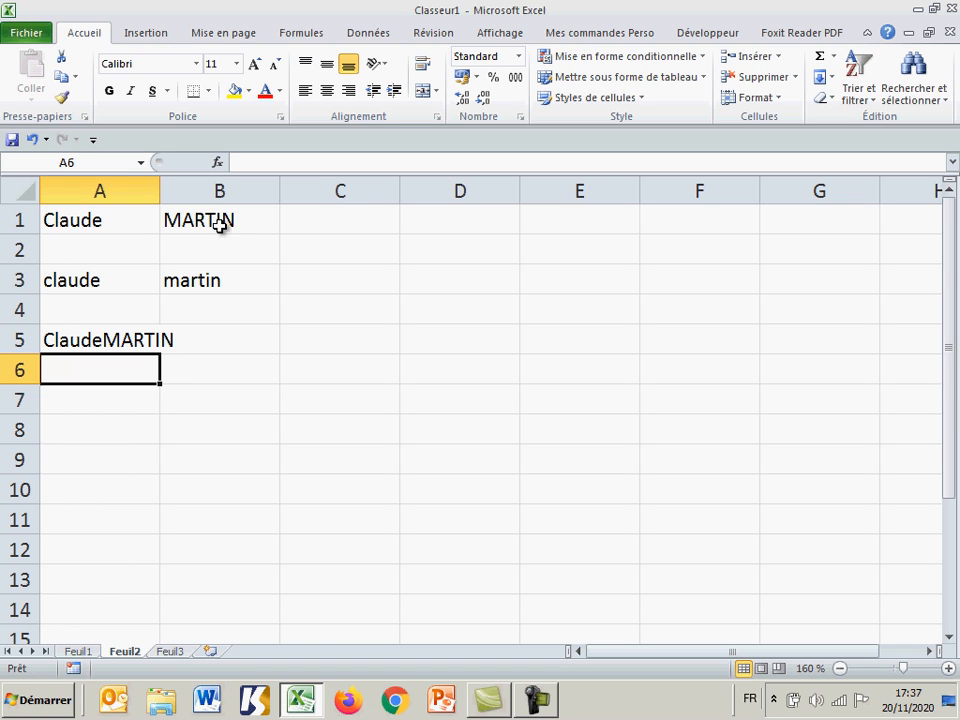
Step: Add a space between the two names in A5 by changing its formula to =CONCATENER(A1;" ";B1)
left_click(106, 342)
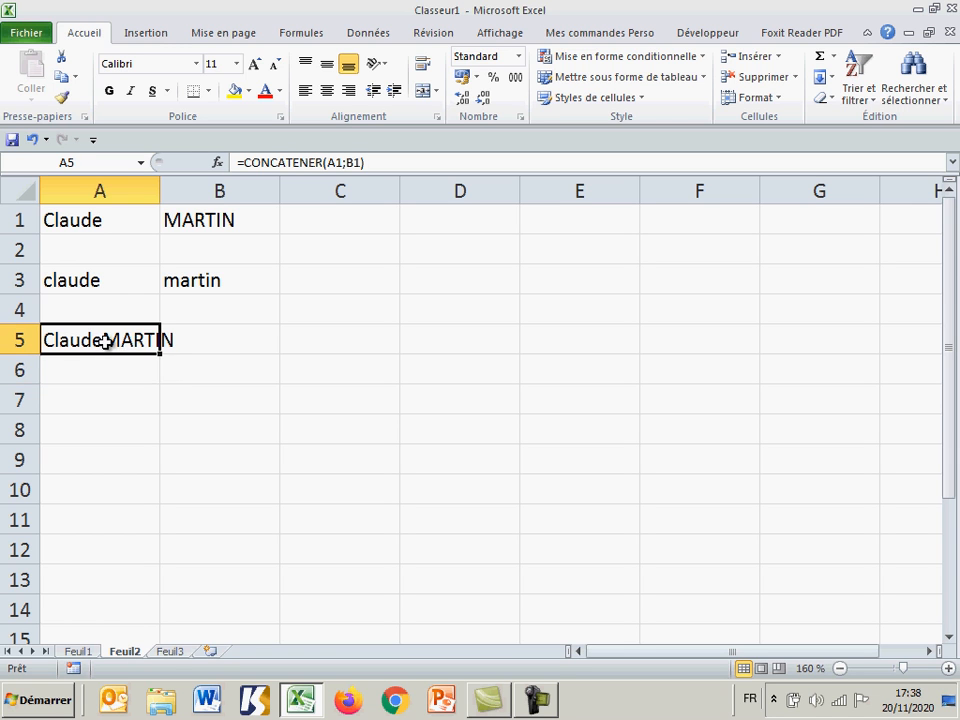
double_click(117, 340)
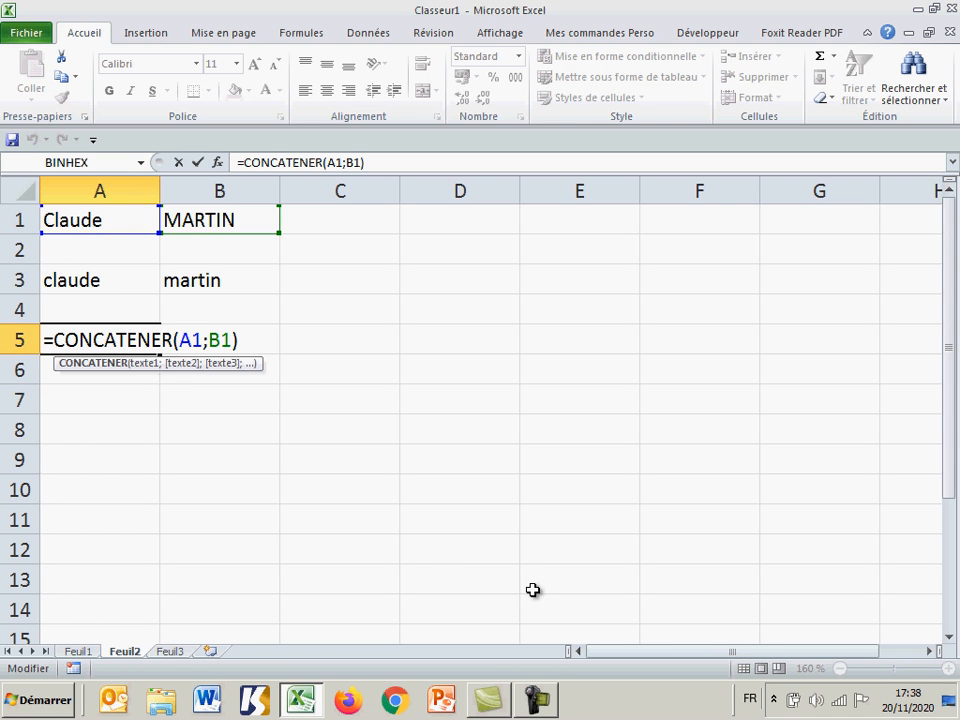
left_click(208, 340)
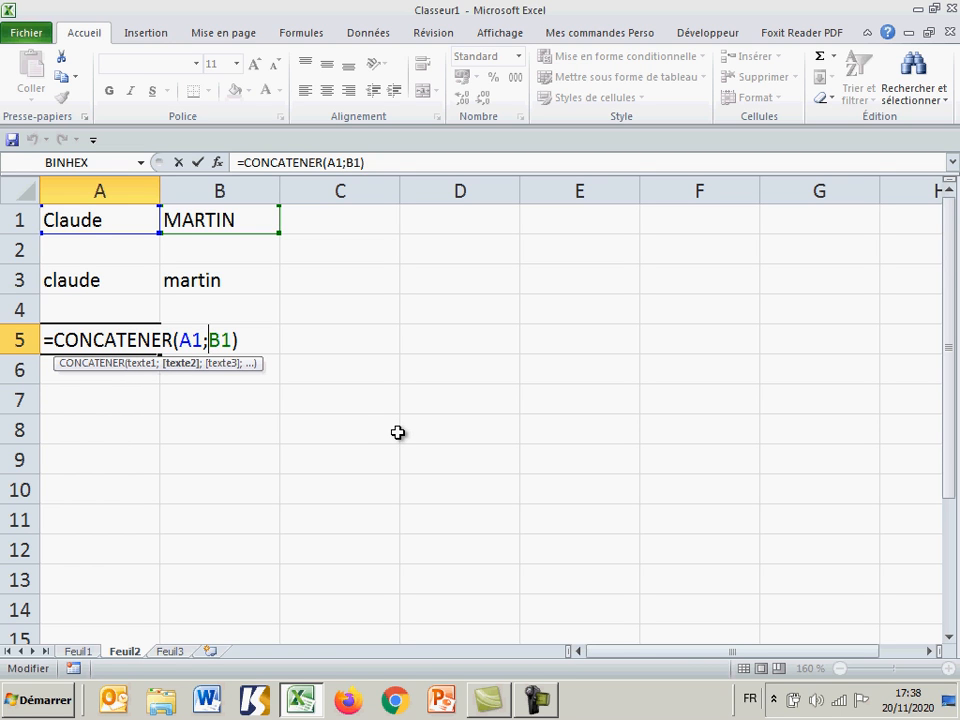
type("\"")
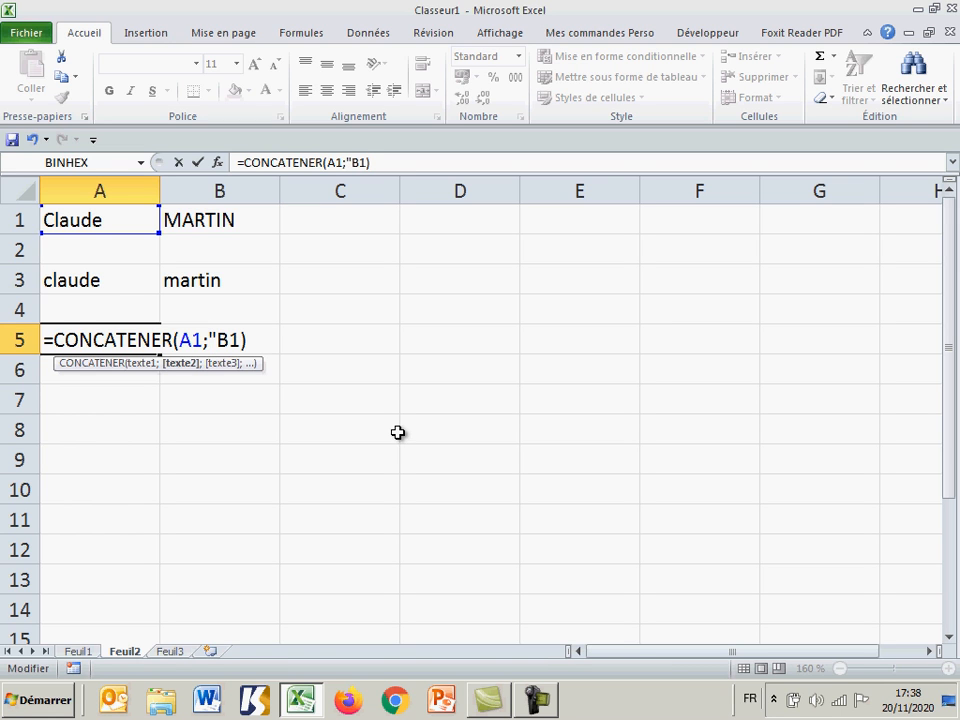
type(" \"")
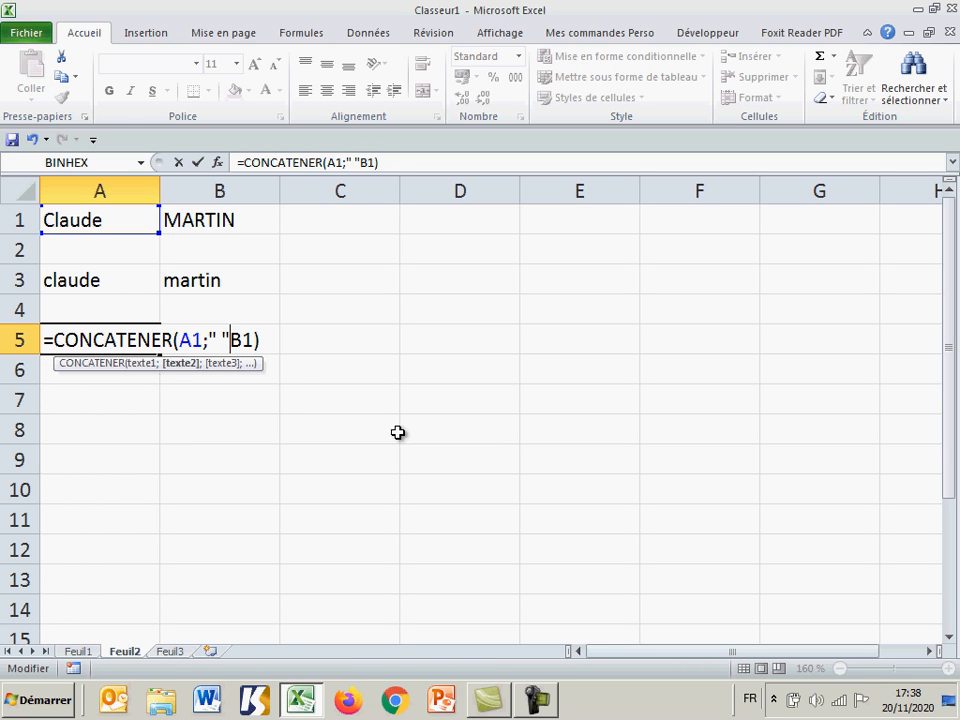
type(";")
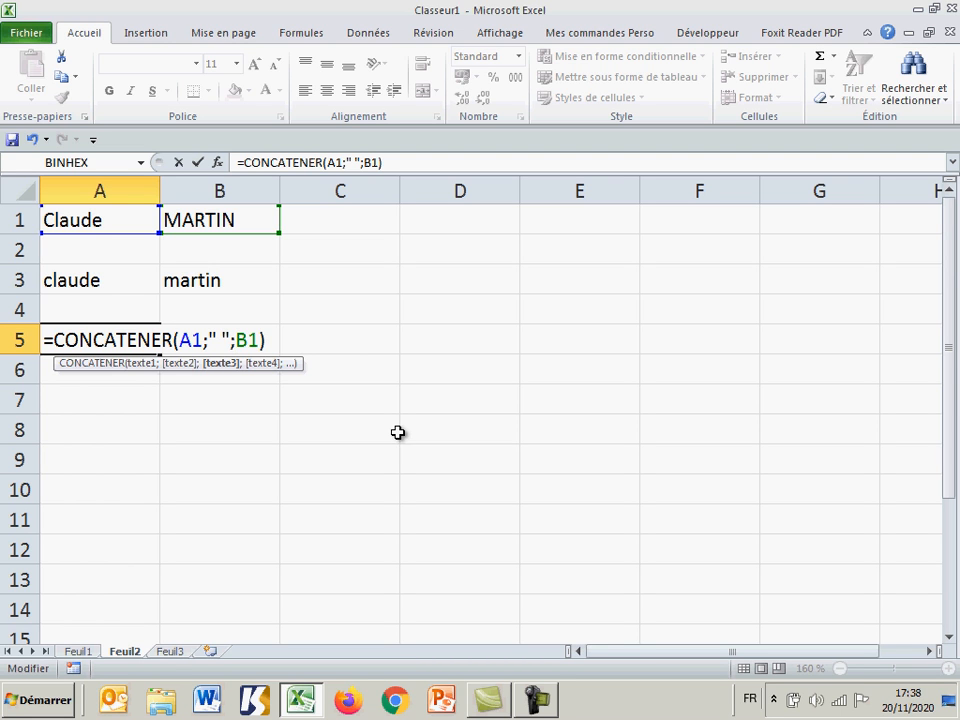
key("Return")
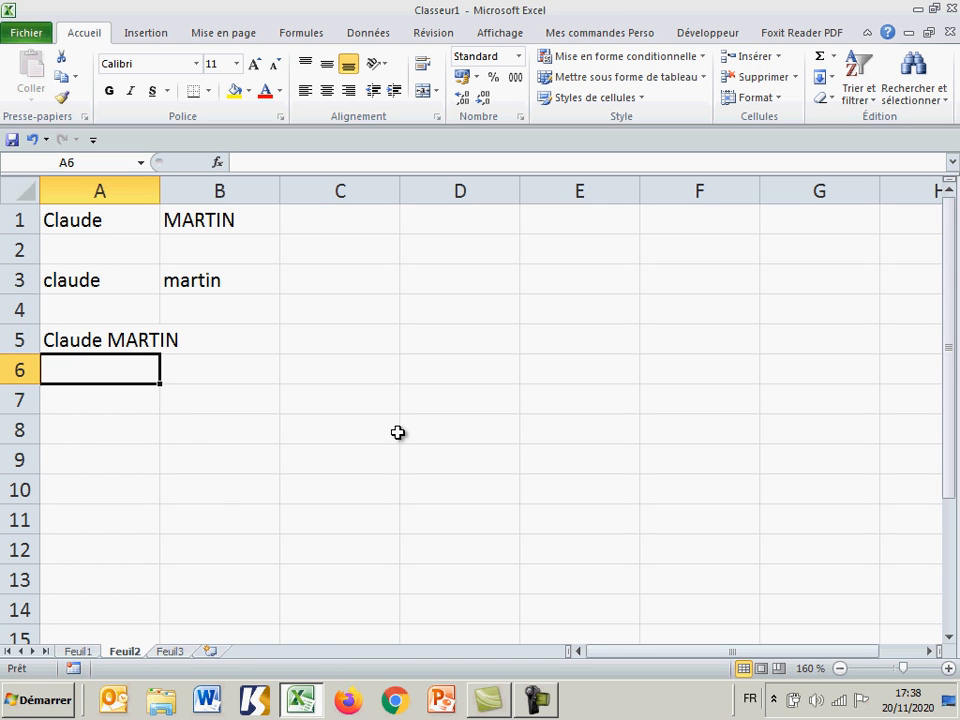
Step: Begin a formula in cell A7 that concatenates A1, a dot and B1: =concatener(A1;".";B1
key("Down")
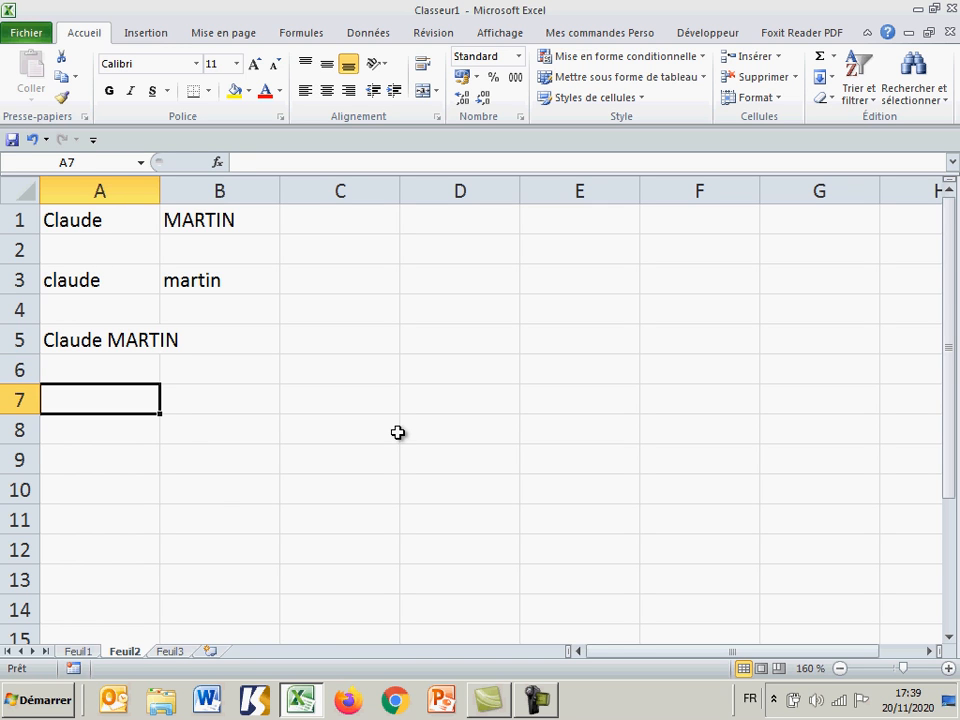
type("=")
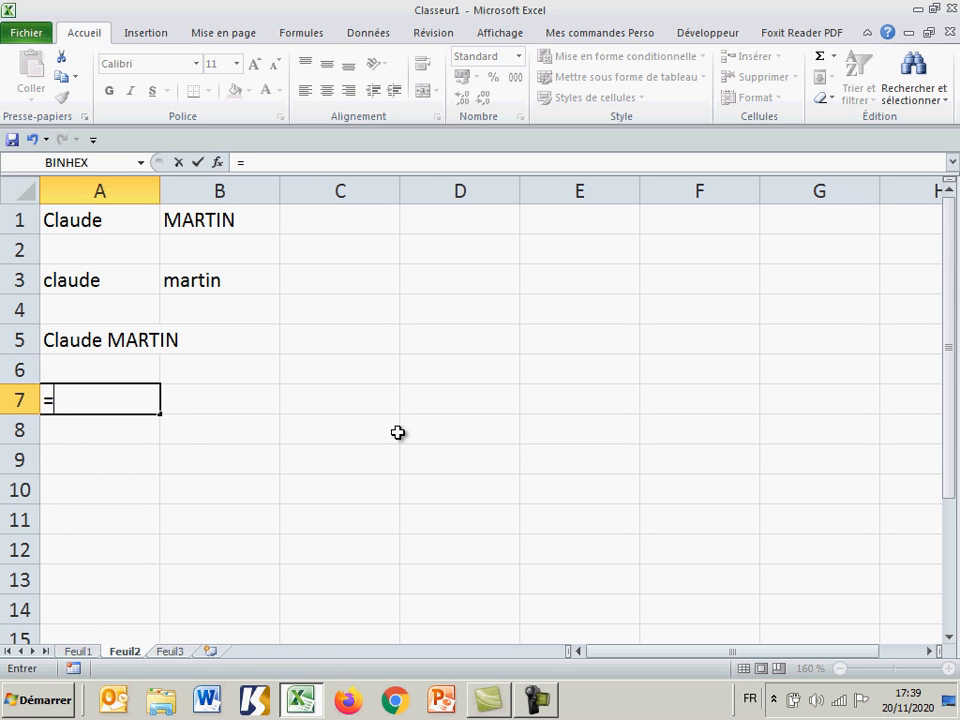
type("concat")
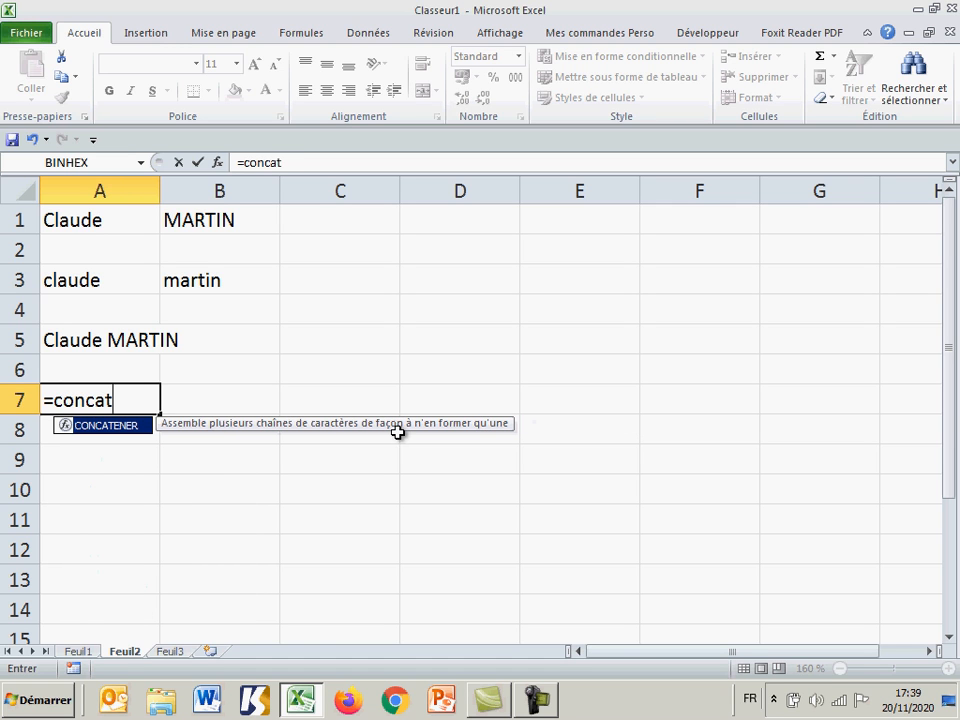
type("ener")
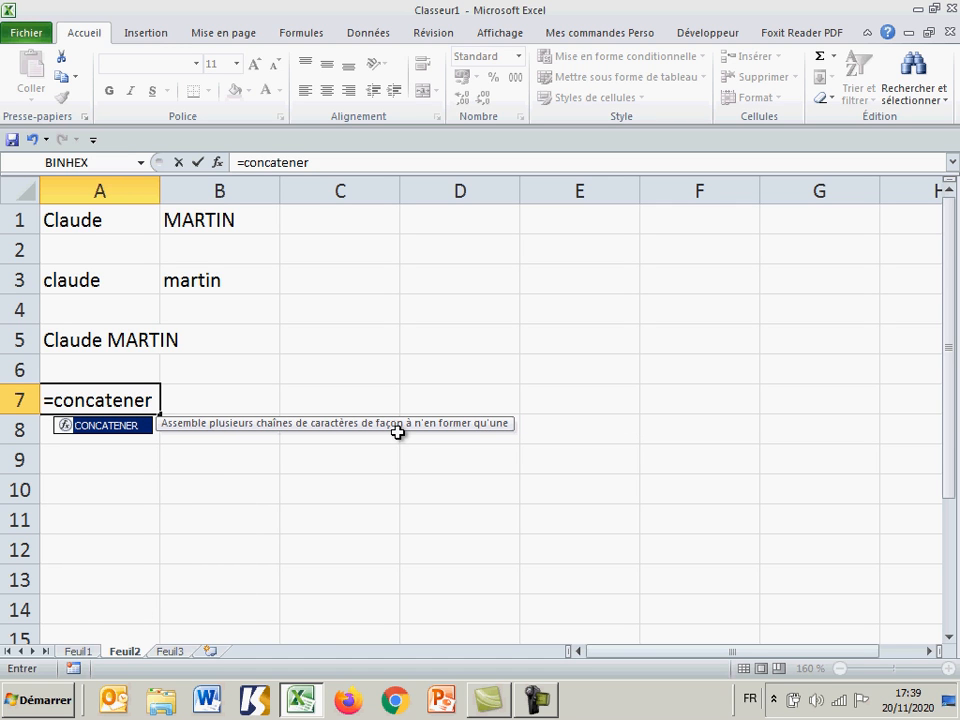
type("(")
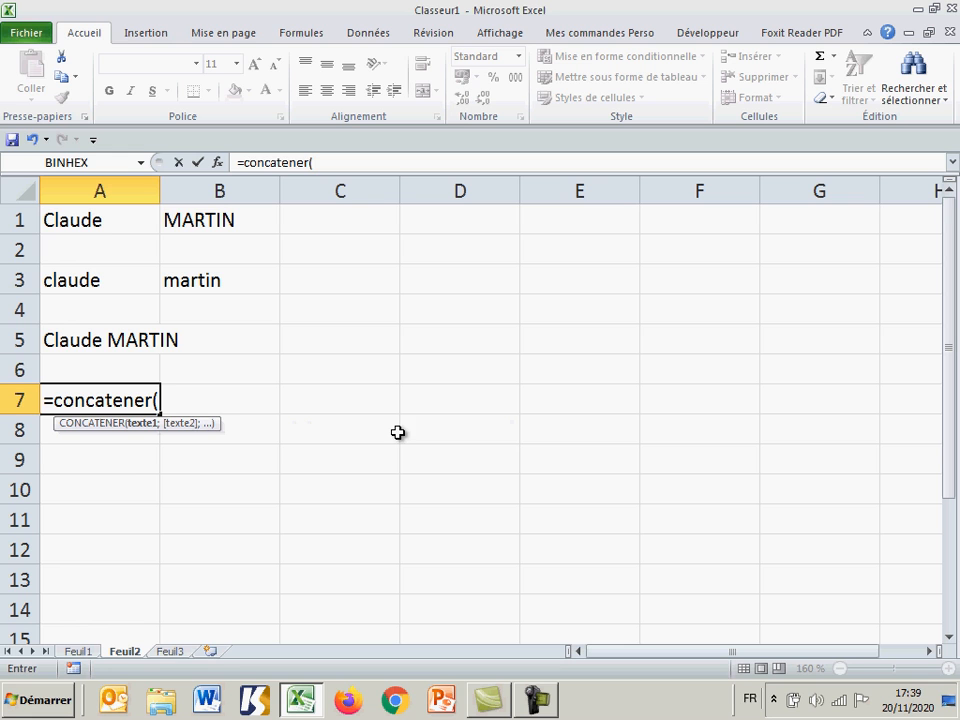
left_click(100, 219)
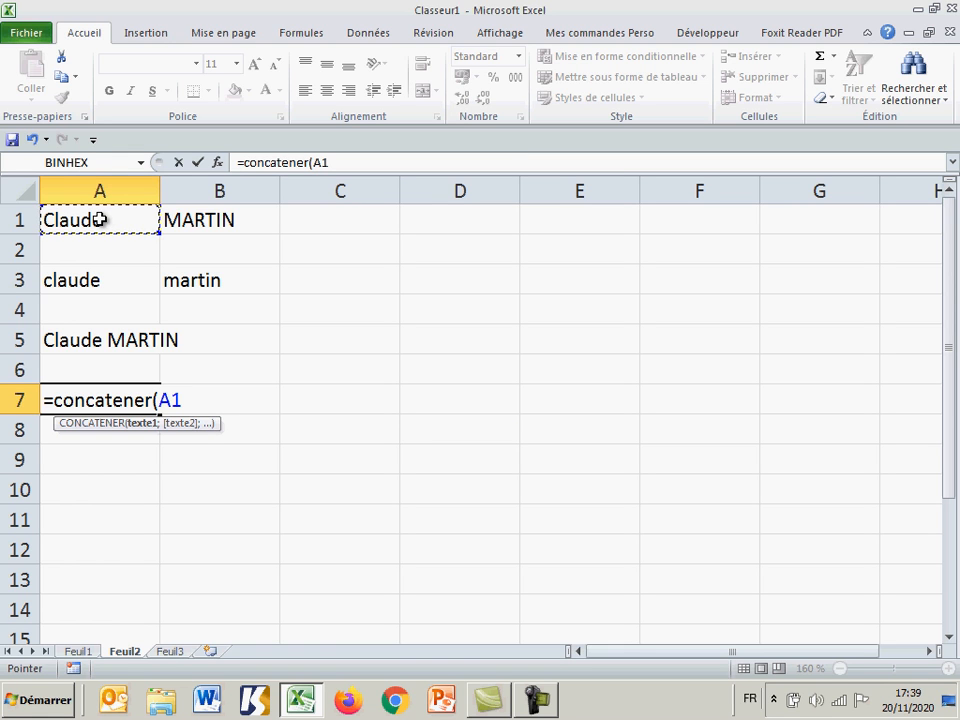
type(";")
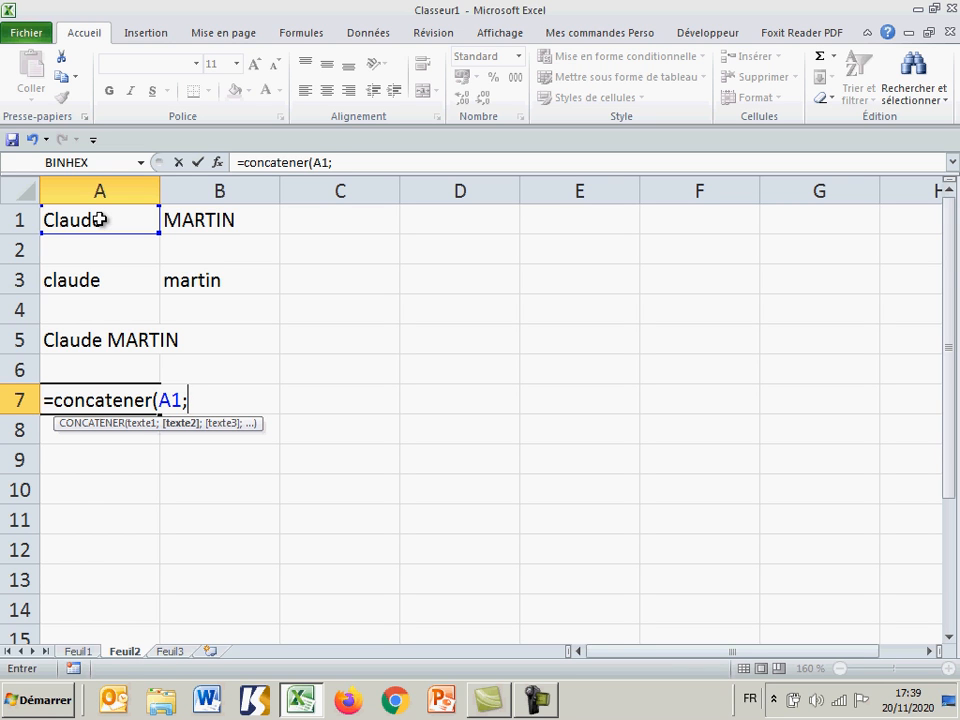
type("\".\";")
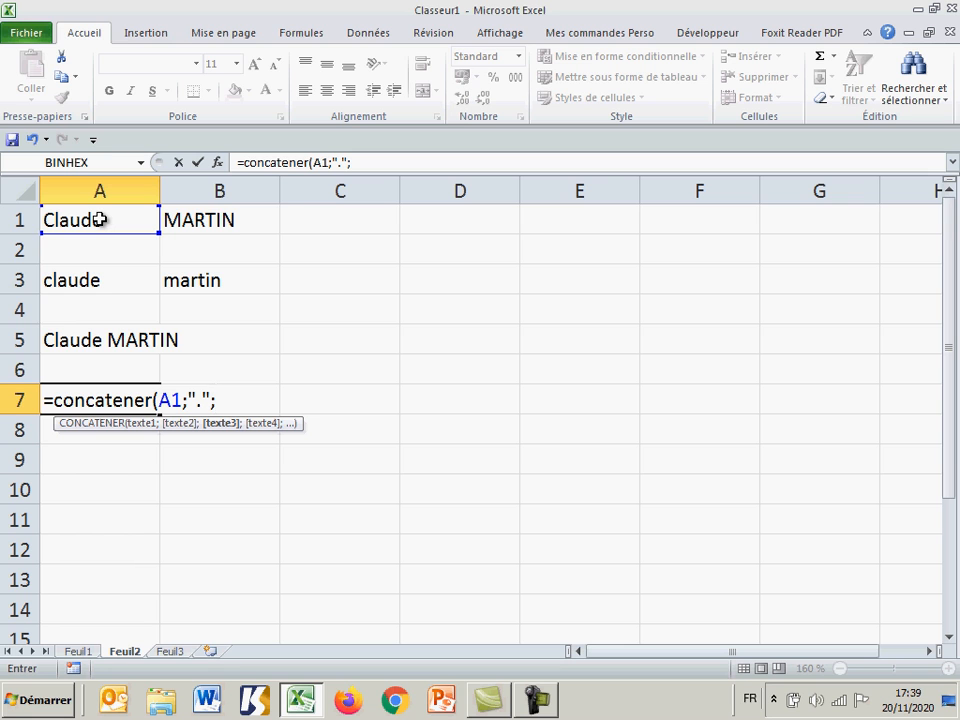
left_click(226, 221)
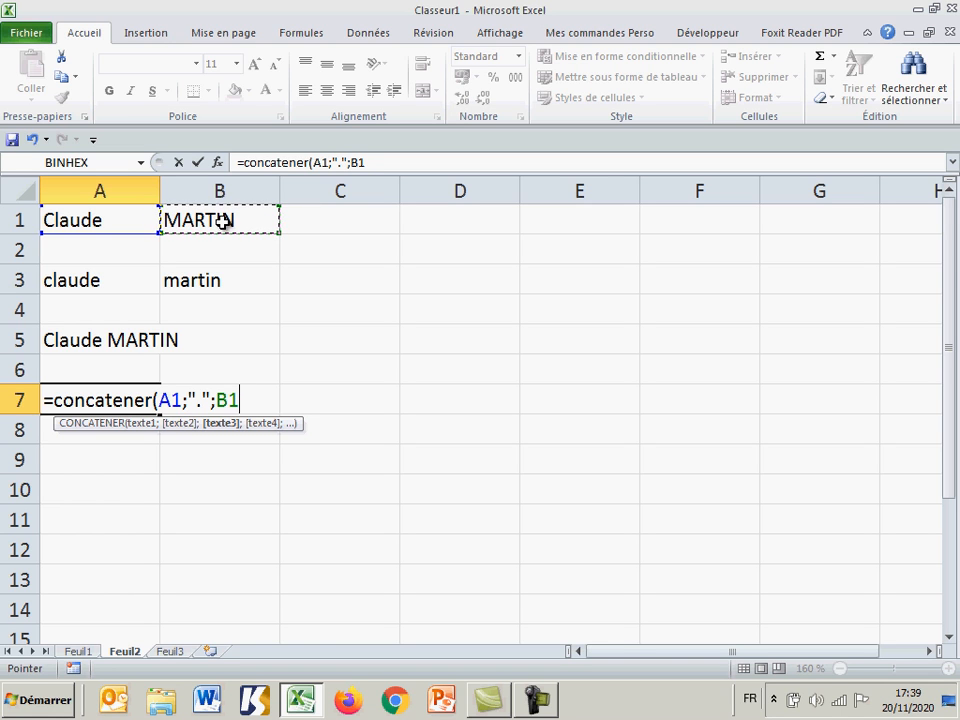
type(";")
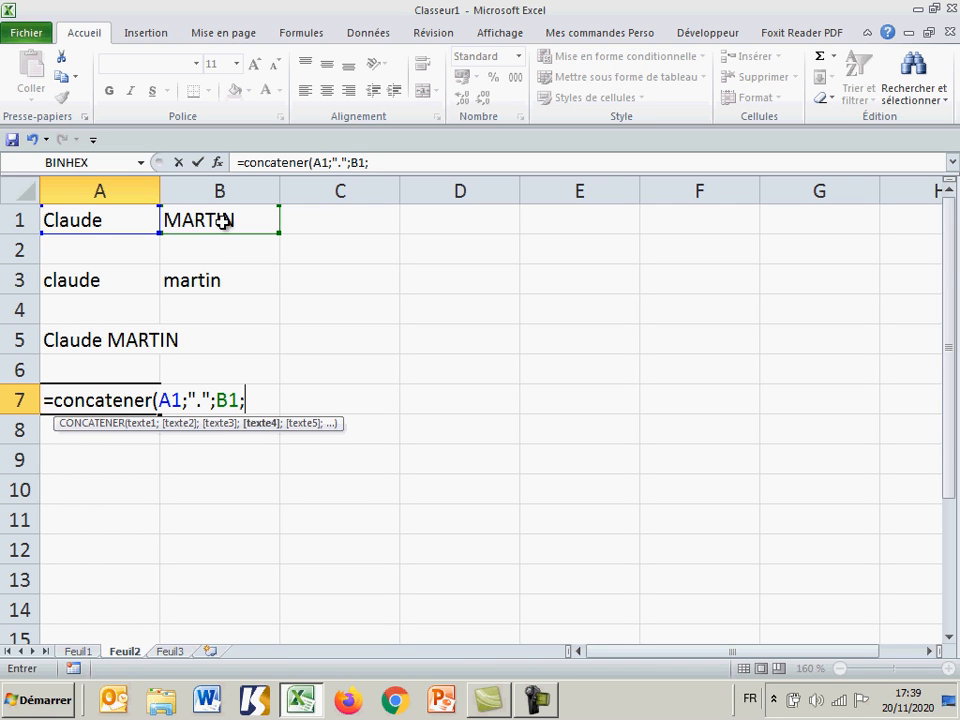
type("\"@y")
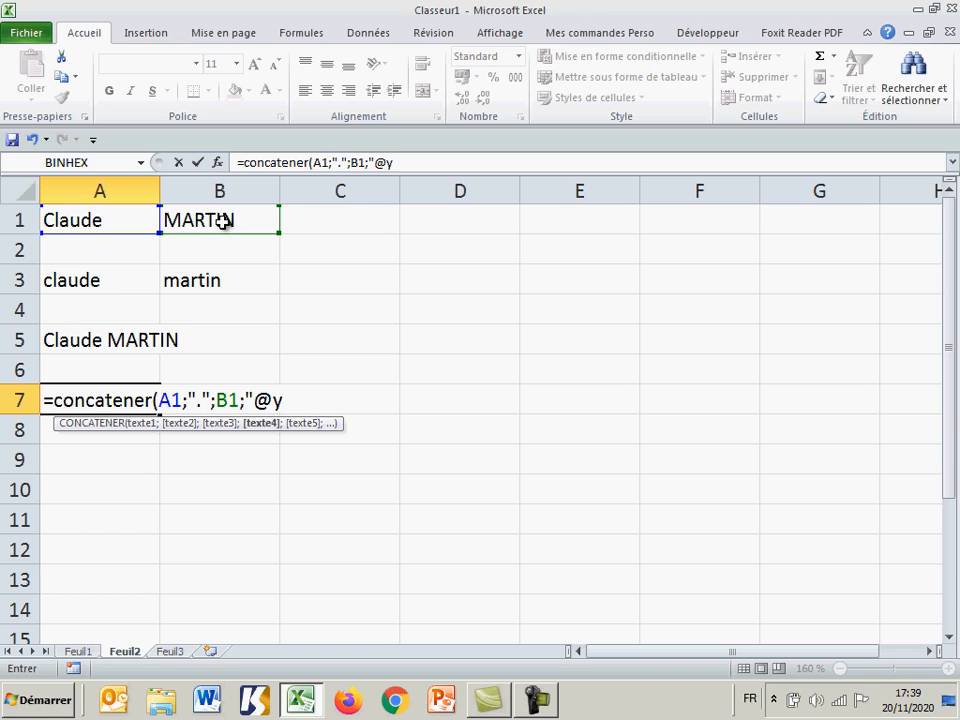
type("ahoo.fr")
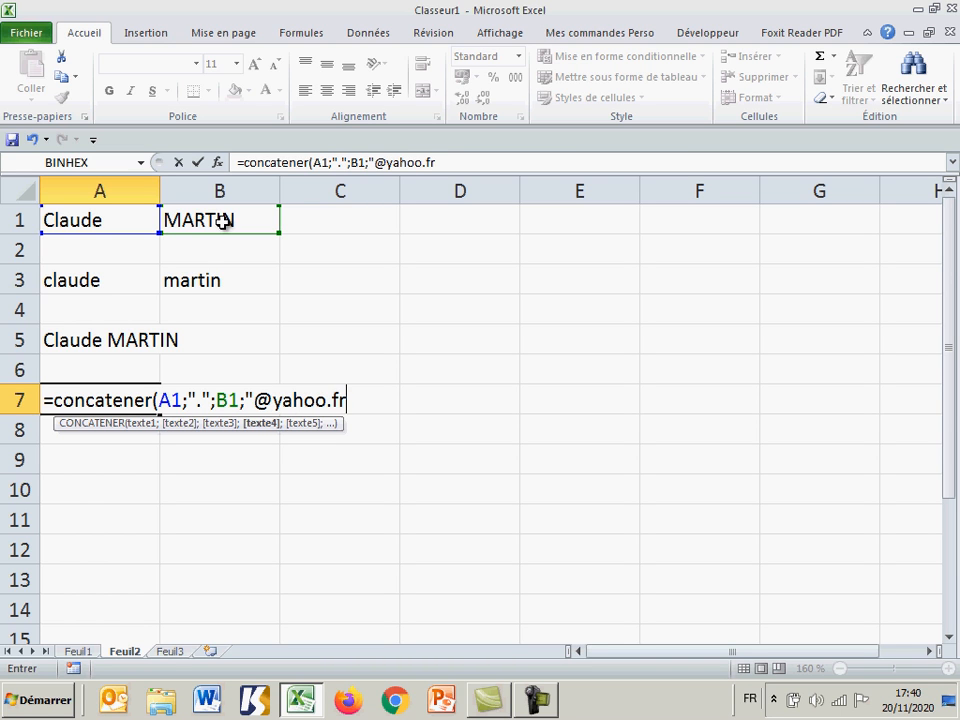
type("\")")
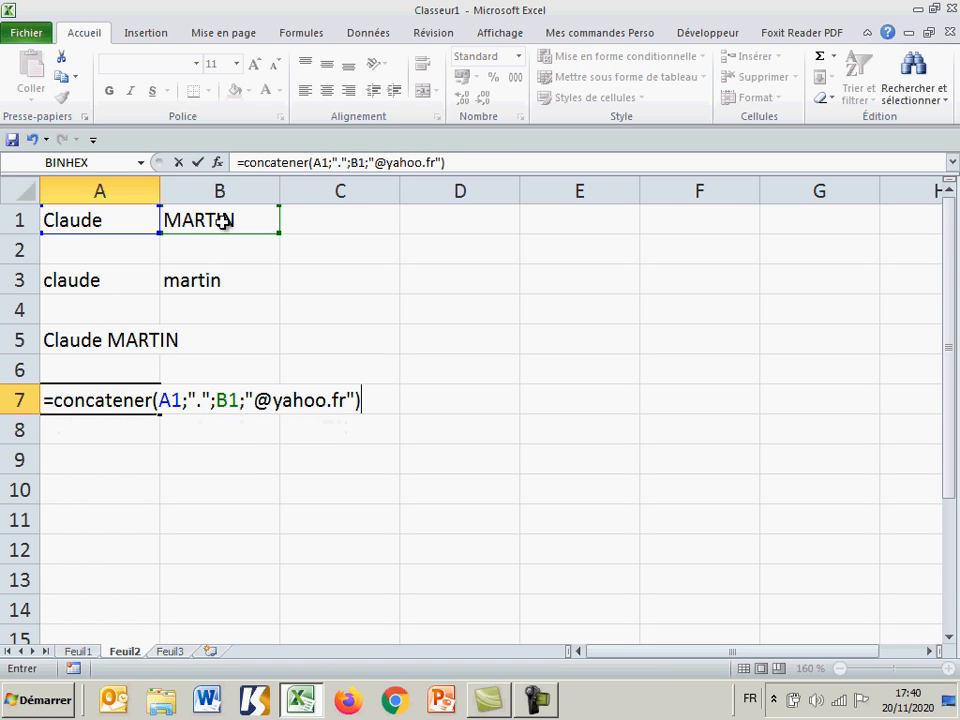
key("Return")
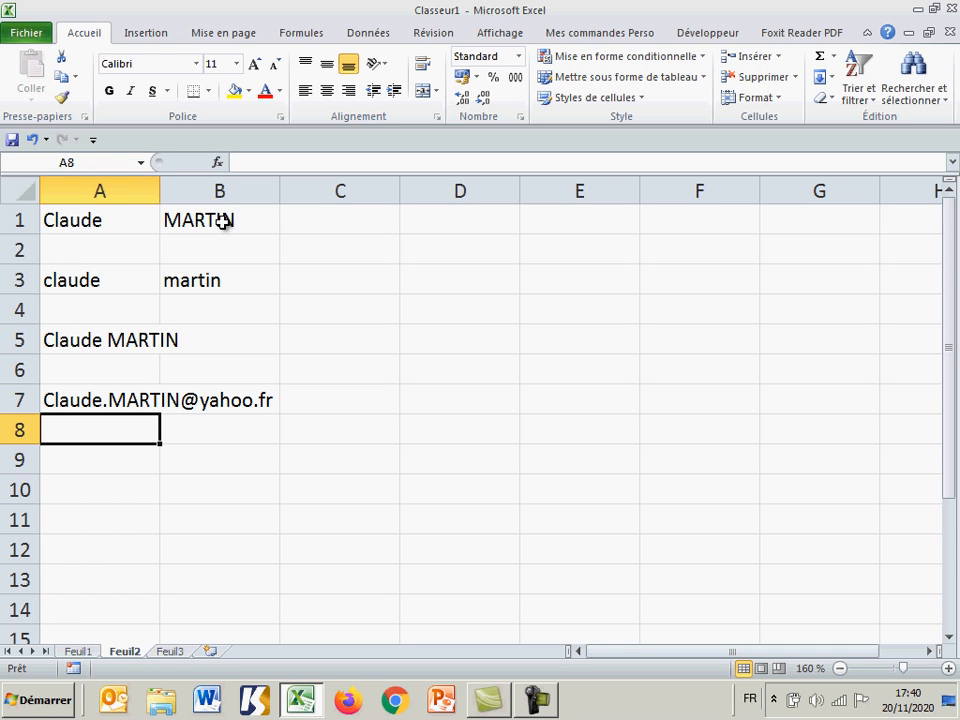
Step: Edit the A7 formula so that its A1 argument is wrapped in the lowercase function, as minuscule(A1)
double_click(113, 400)
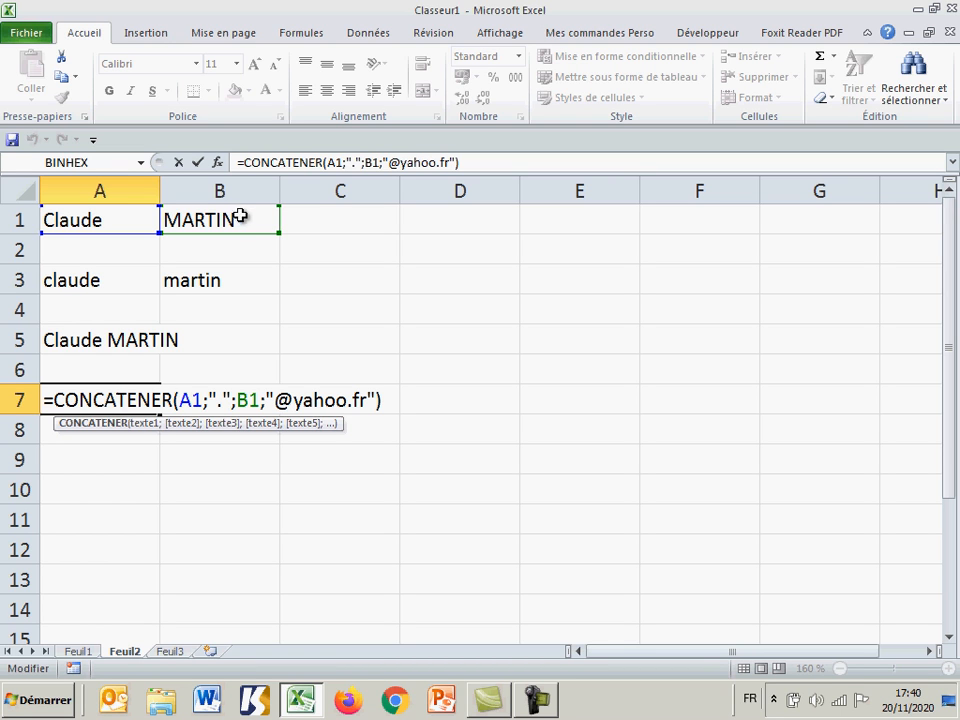
left_click(184, 400)
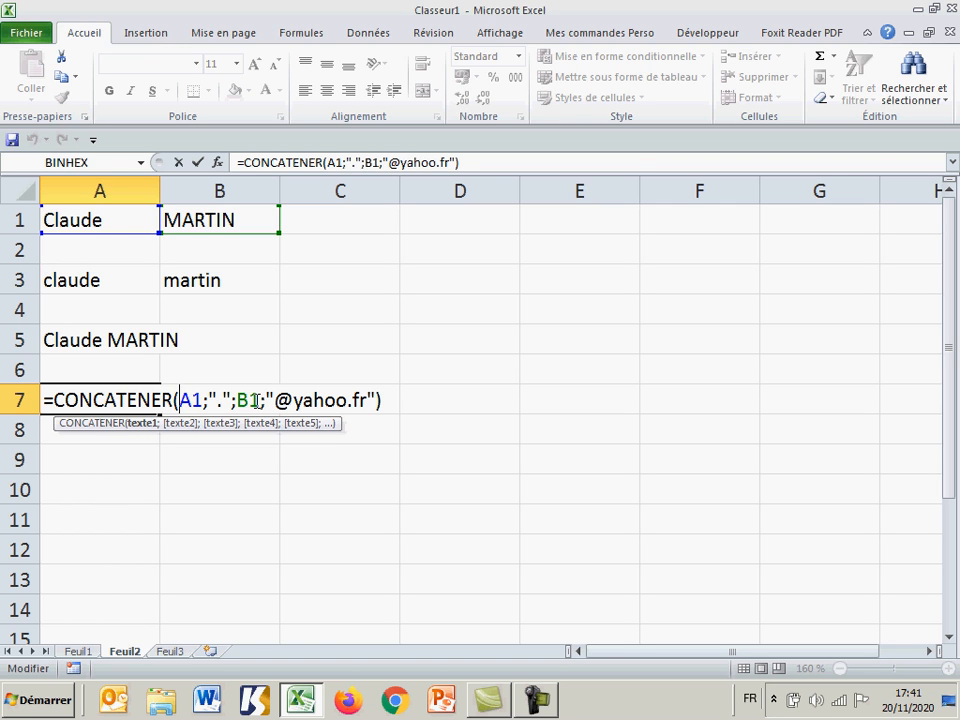
type("minusc")
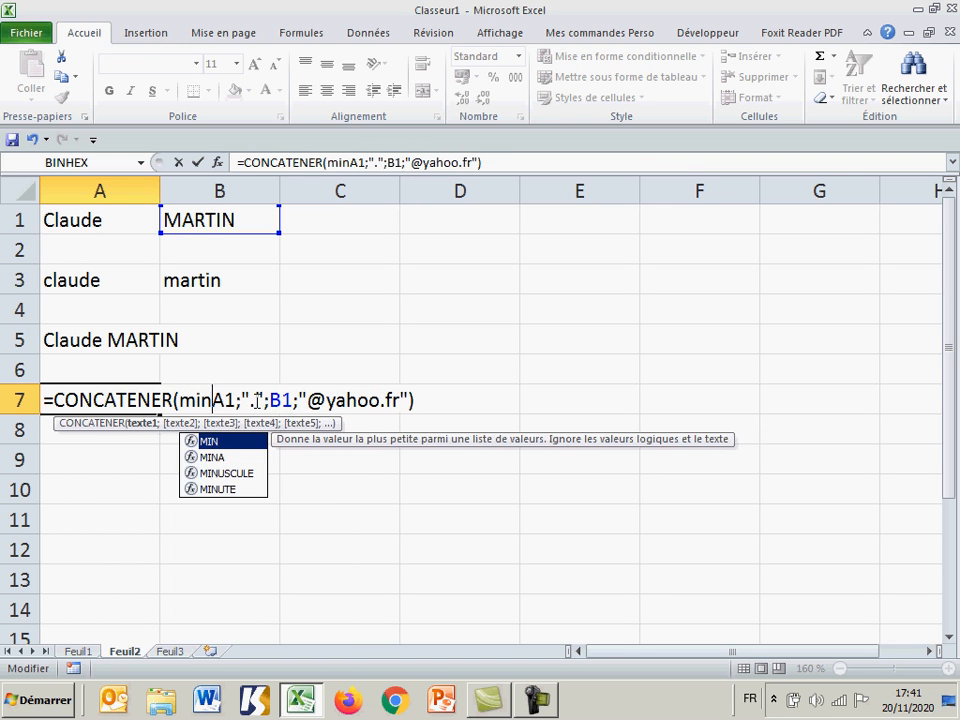
type("ule")
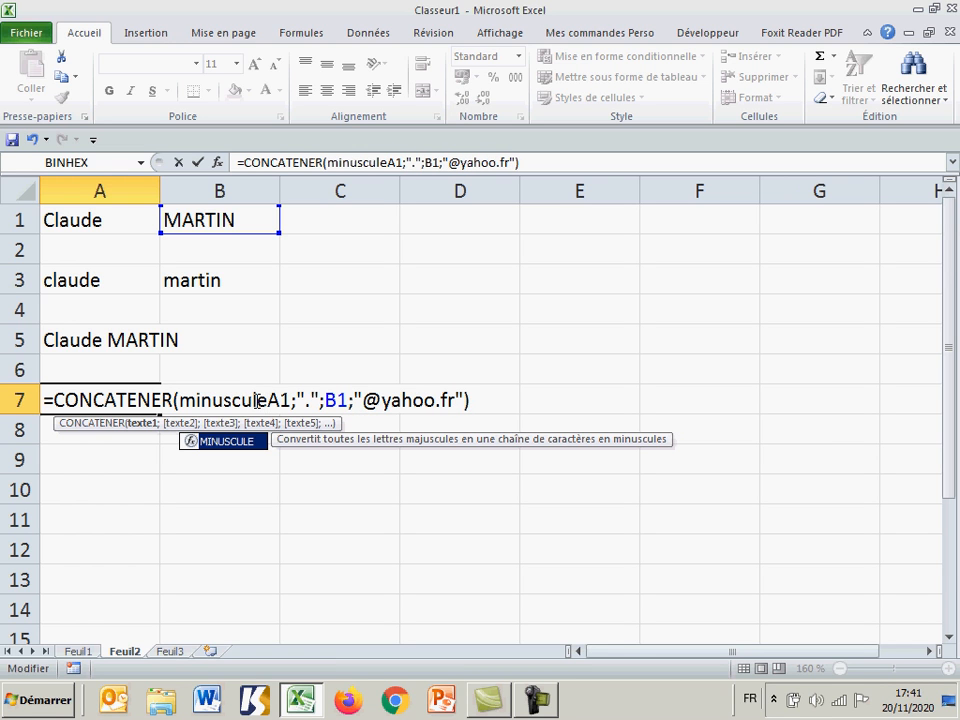
type("(")
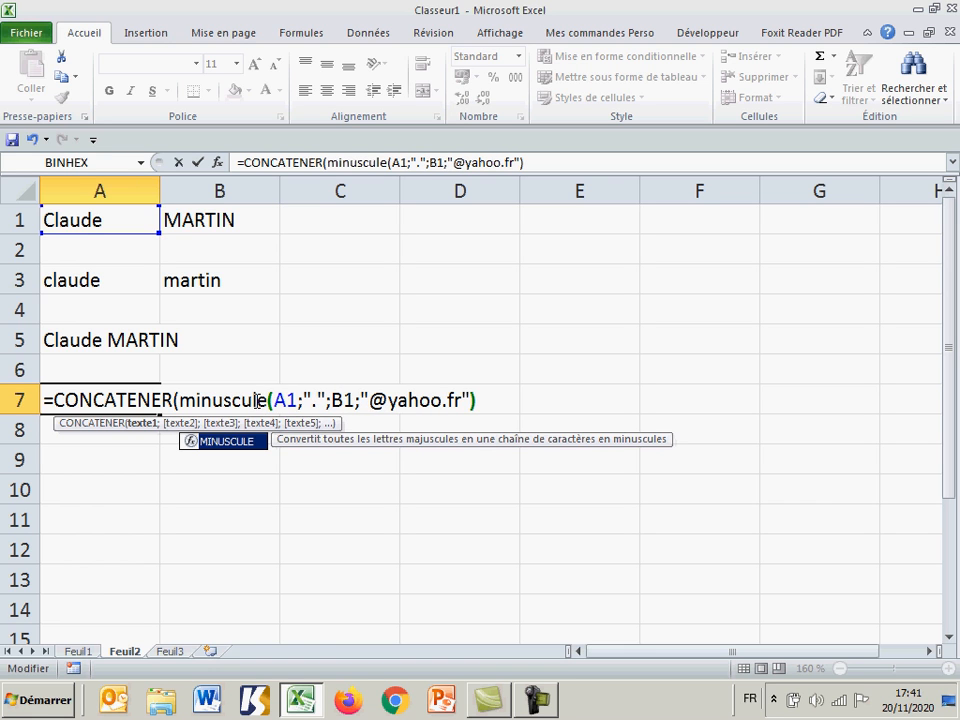
left_click(290, 400)
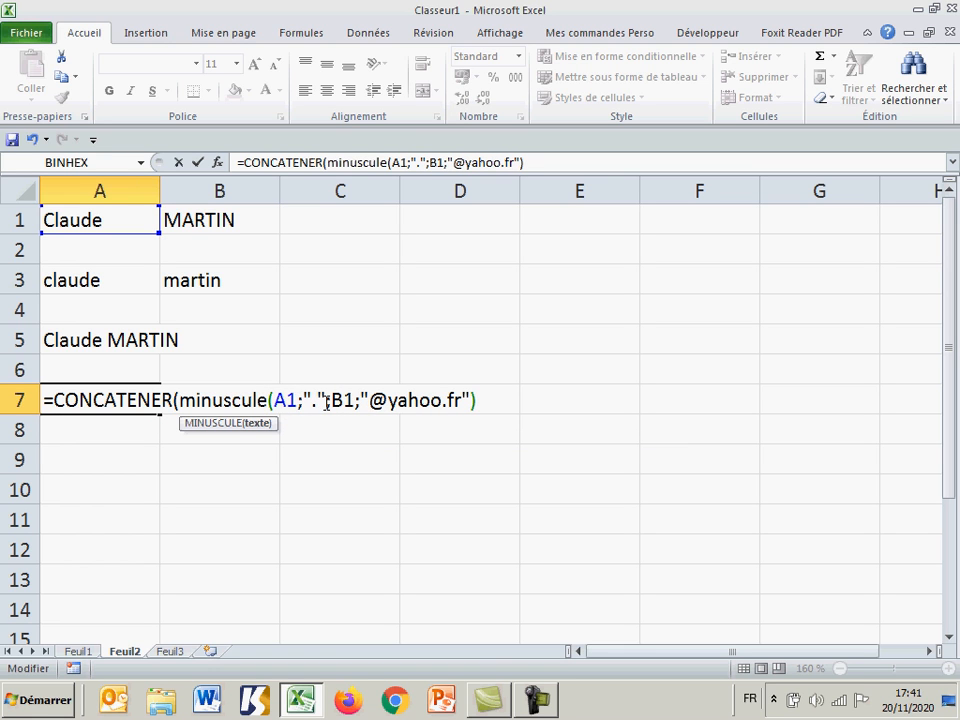
type(")")
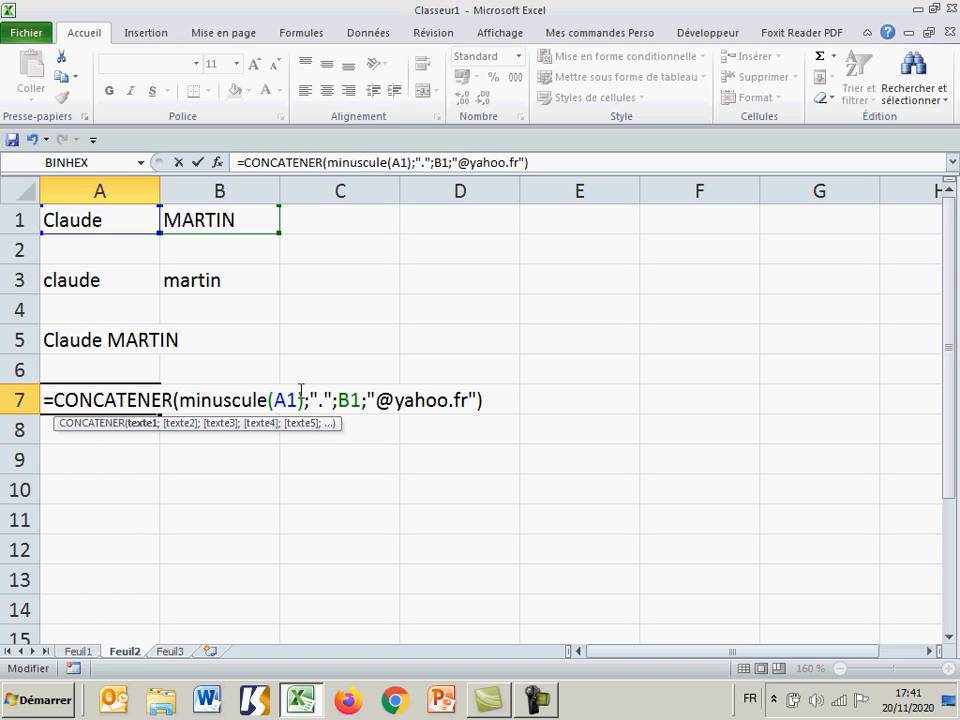
Step: Wrap the B1 argument of the A7 formula in the lowercase function, as minuscule(B1), and validate the formula
left_click(342, 400)
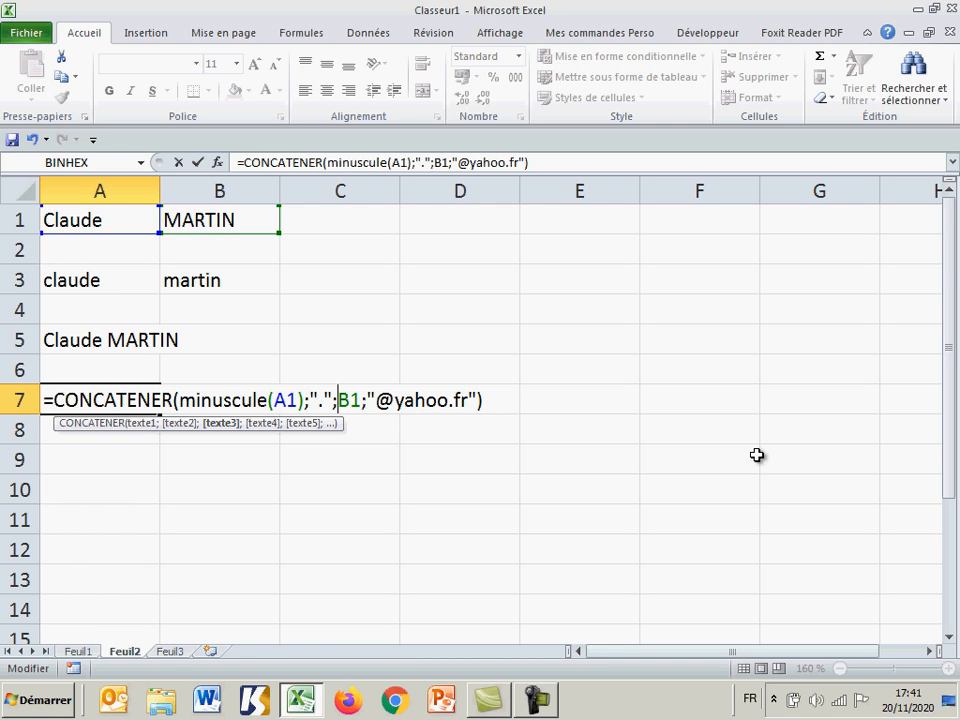
type("minusc")
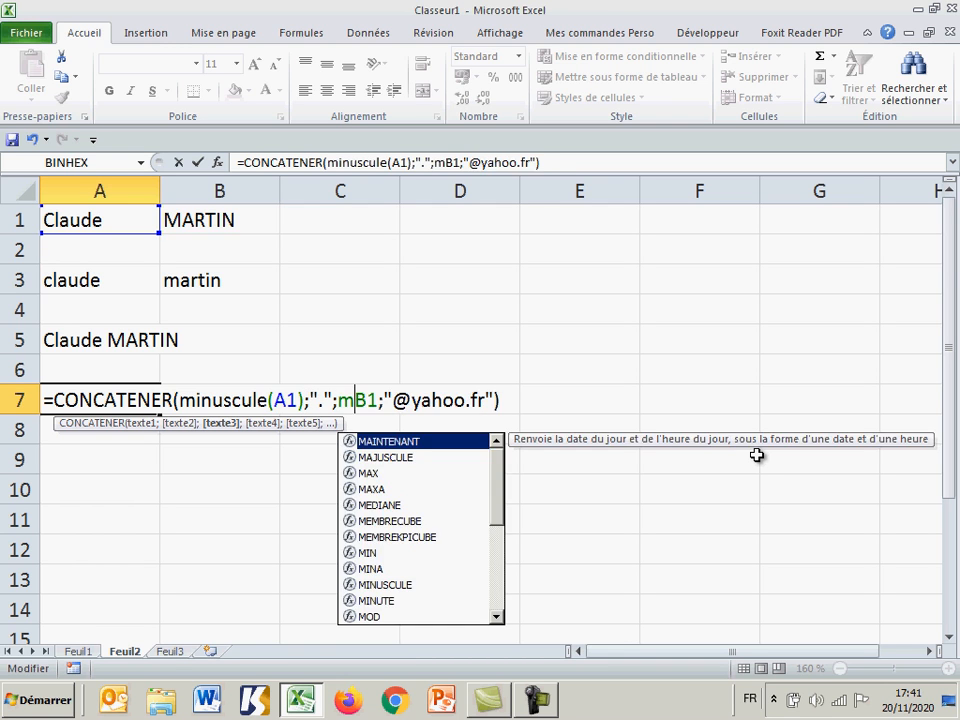
type("ule")
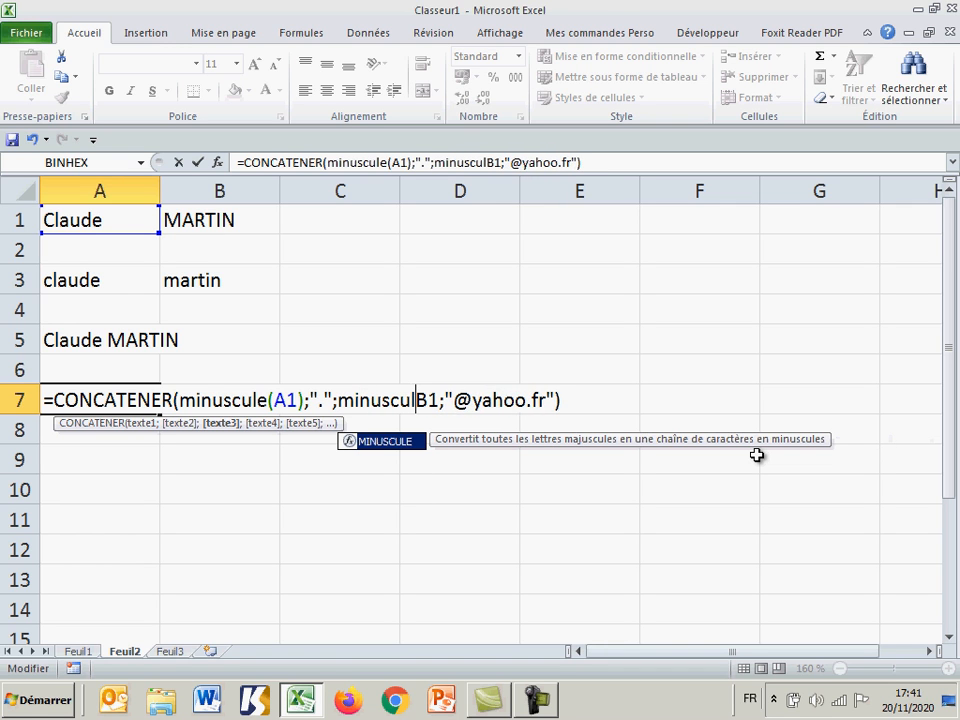
type("(")
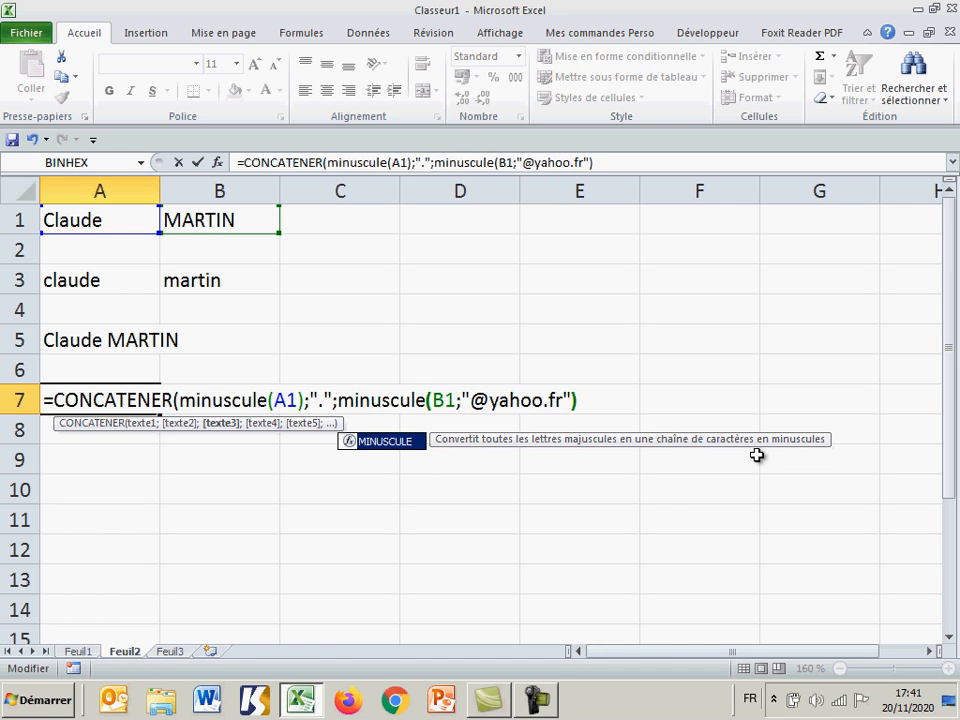
left_click(463, 400)
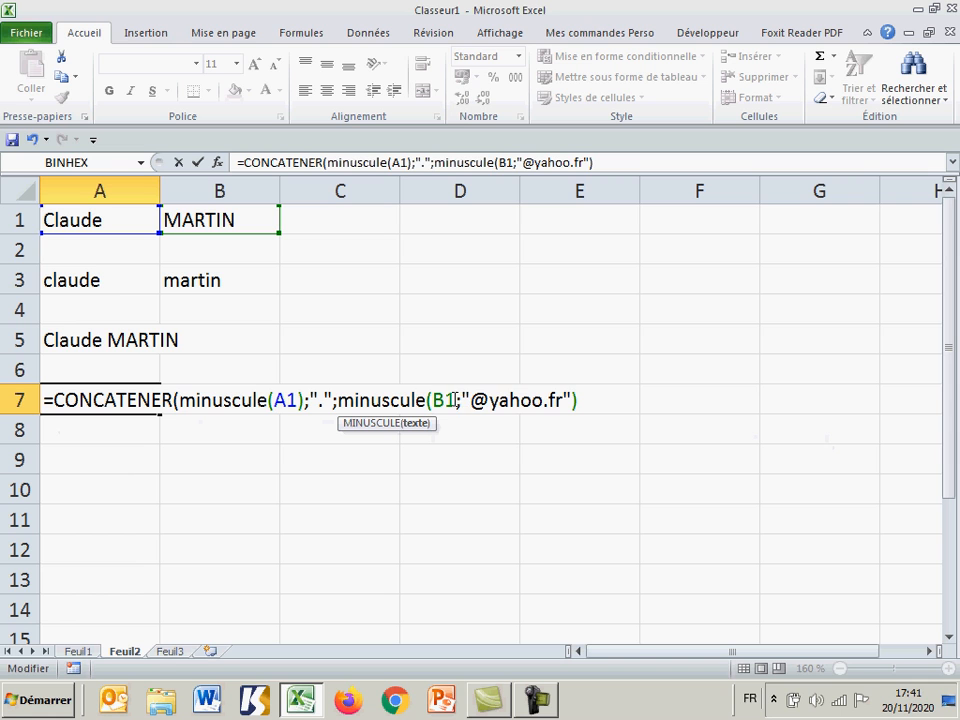
type(")")
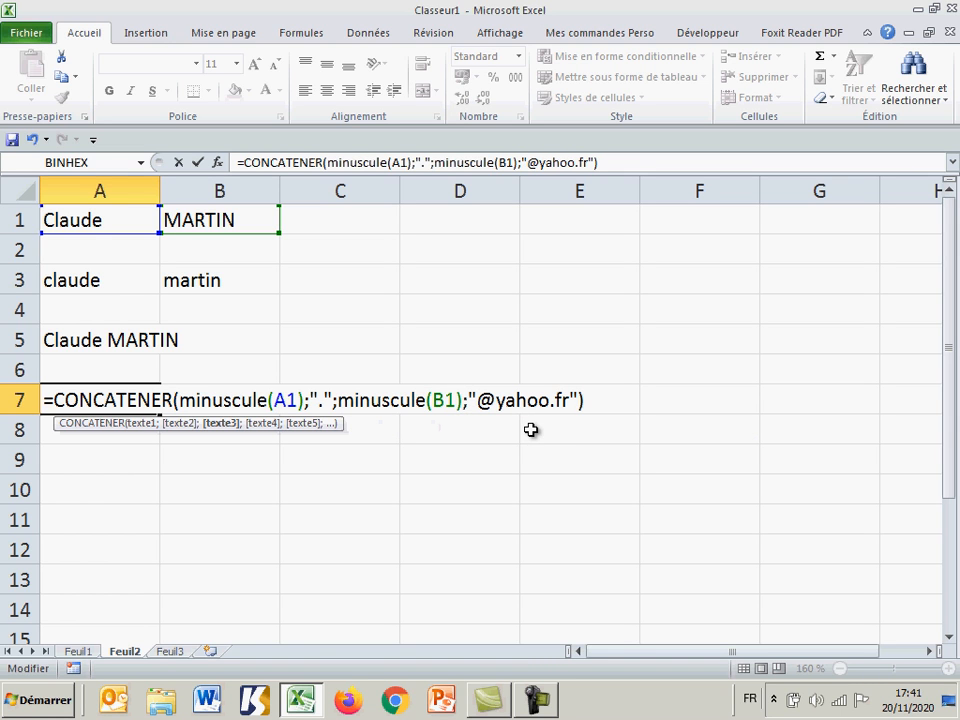
key("Return")
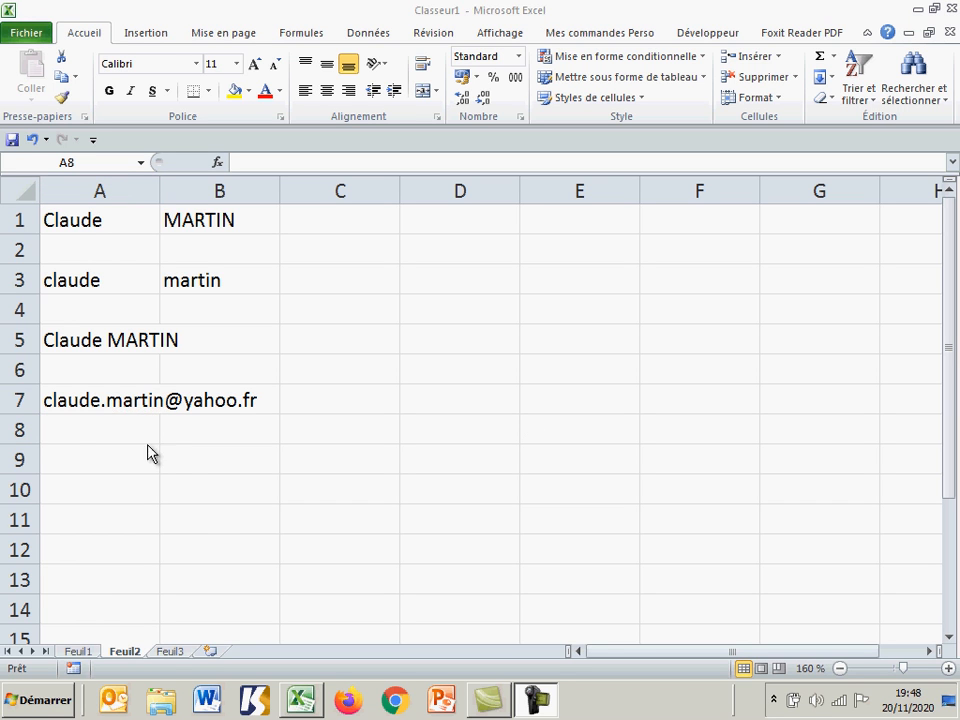
Step: Show the A7 formula as plain text by putting an apostrophe in front of its equals sign
left_click(103, 429)
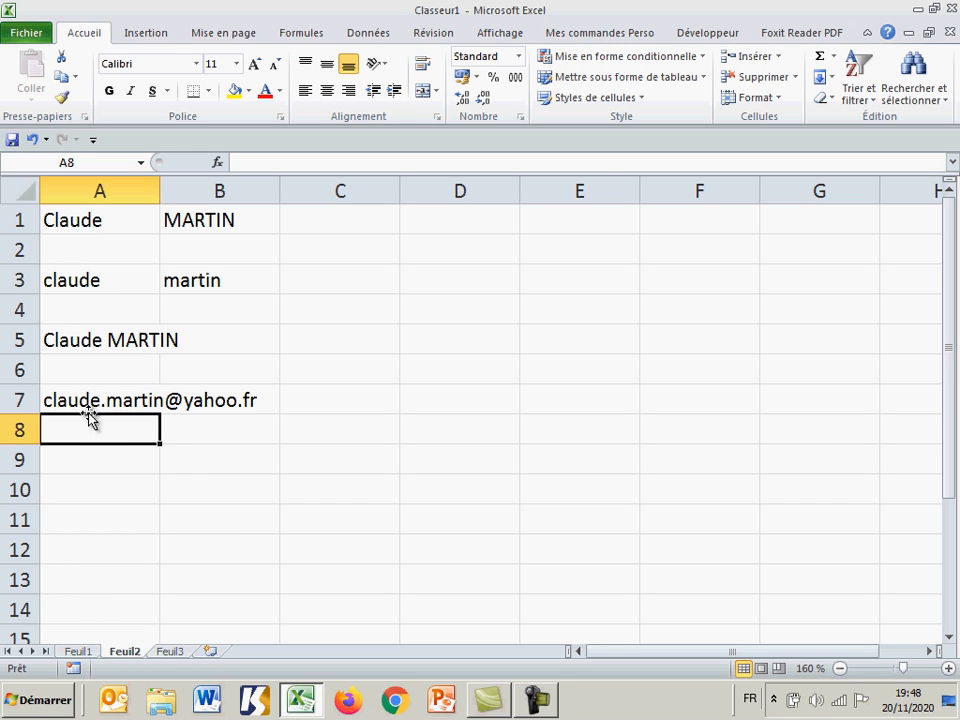
double_click(88, 400)
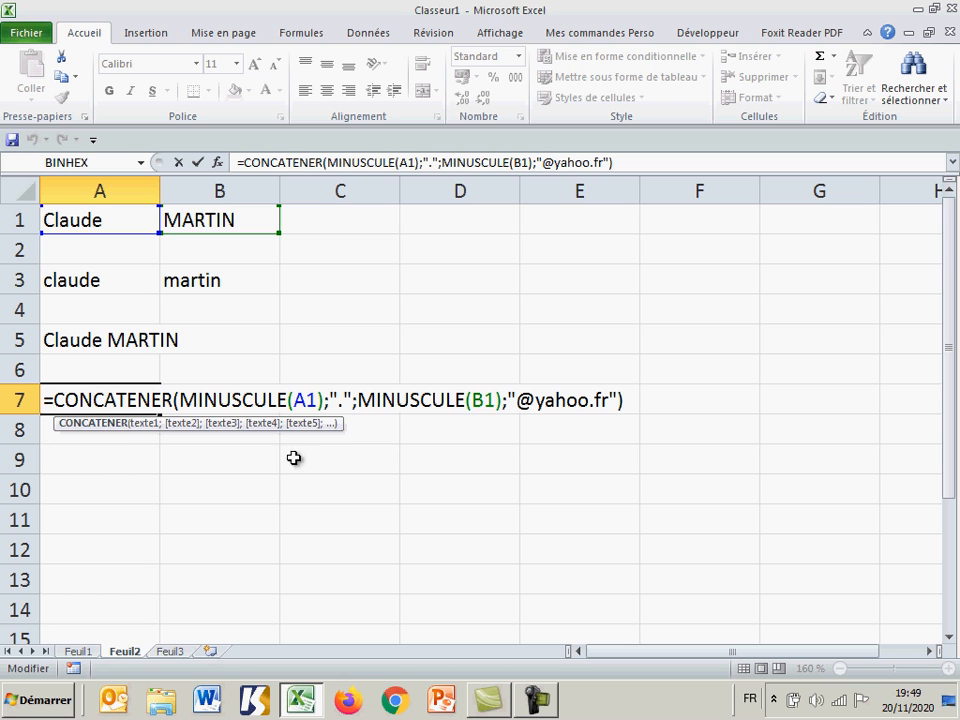
left_click(47, 400)
type("'")
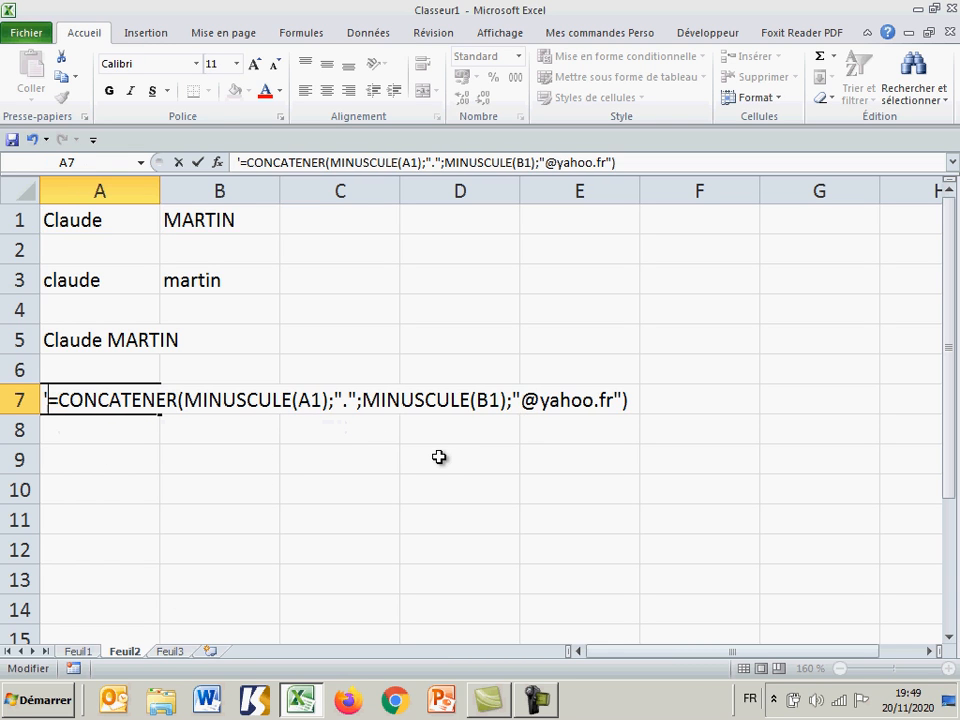
key("Return")
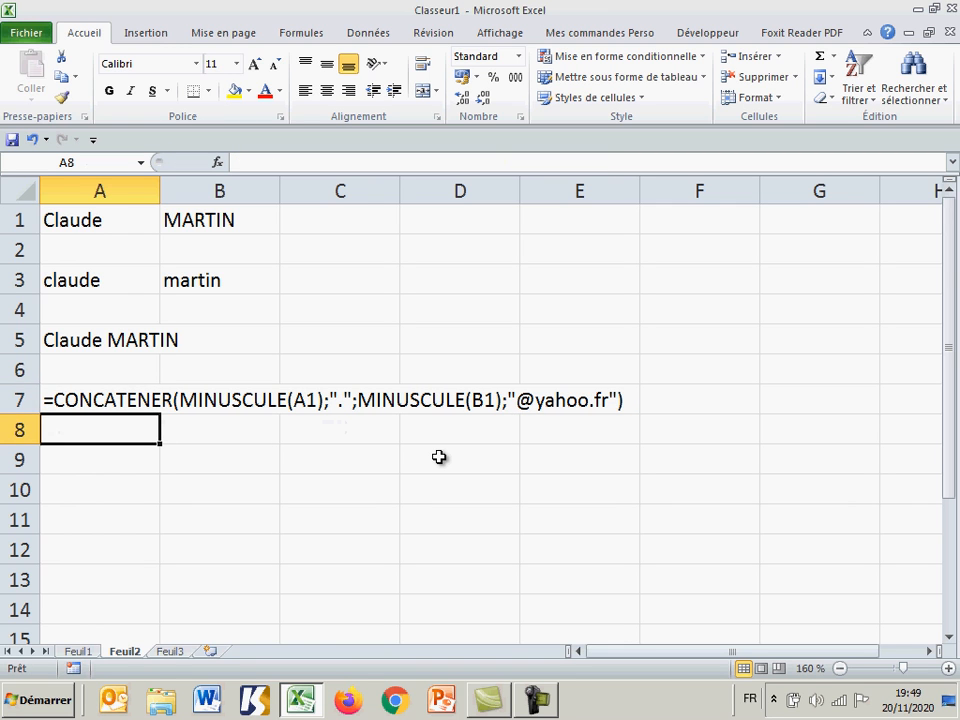
Step: Begin a formula in cell A9 that converts the first name in A1 to lowercase: =minuscule(A1)
key("Down")
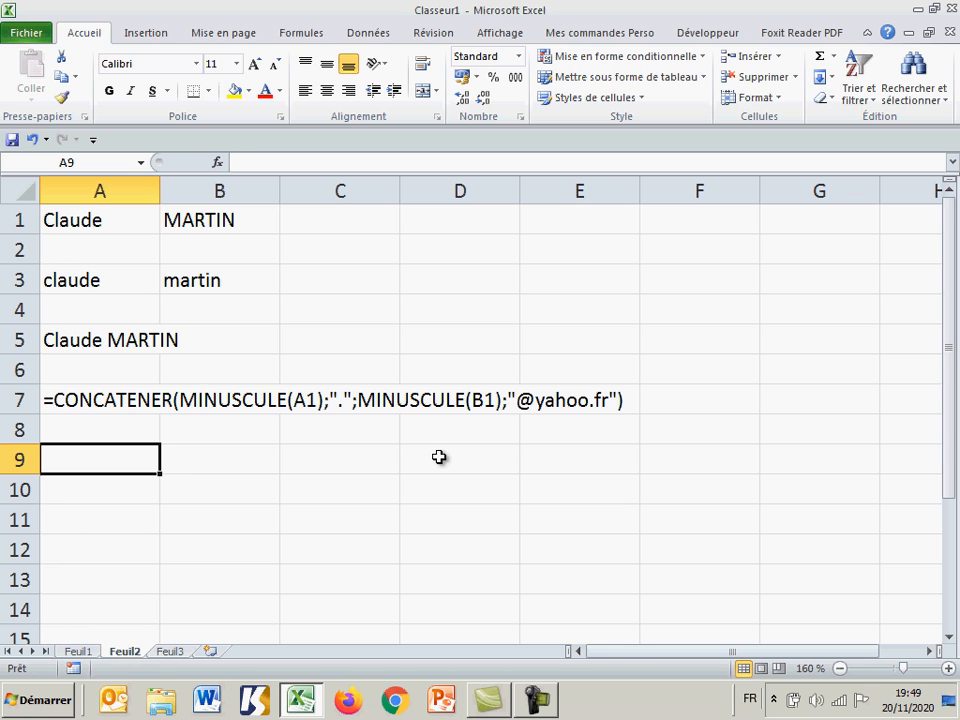
type("&")
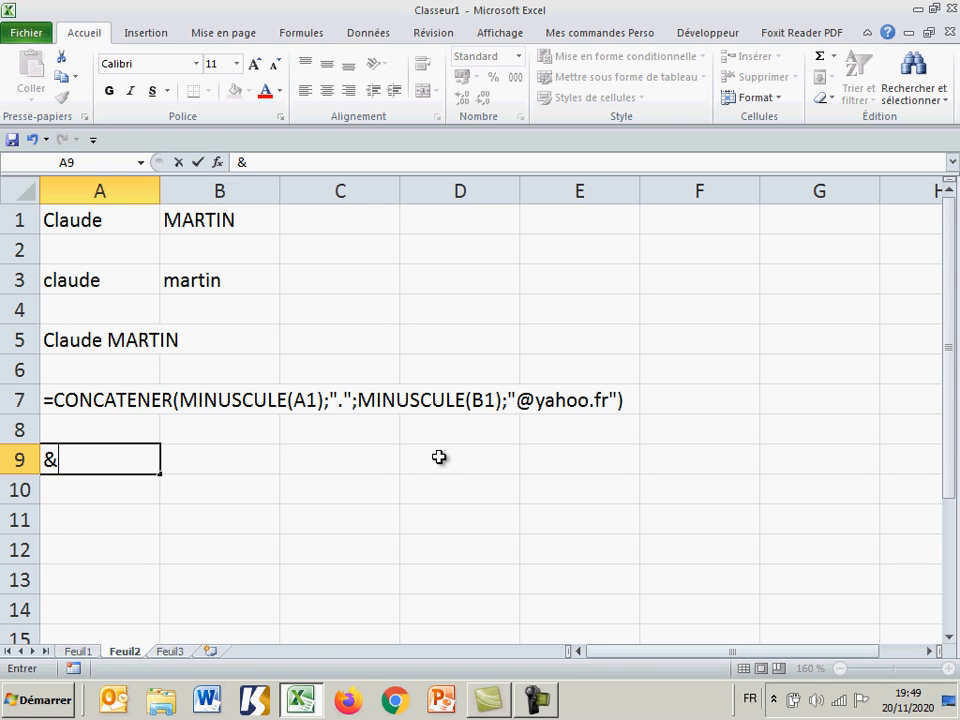
key("BackSpace")
type("=")
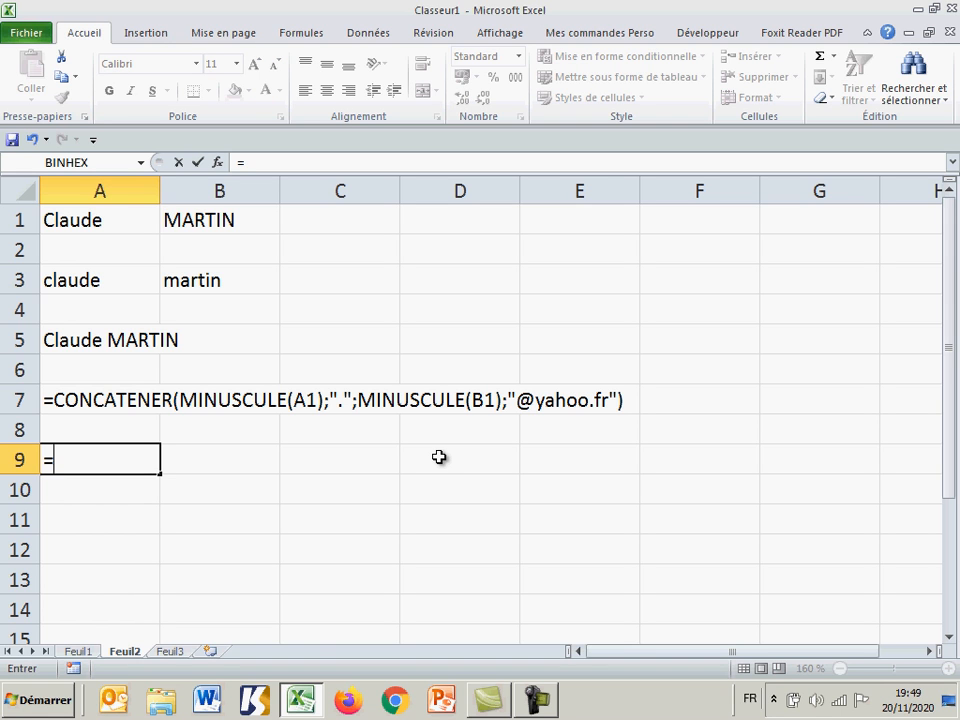
left_click(103, 222)
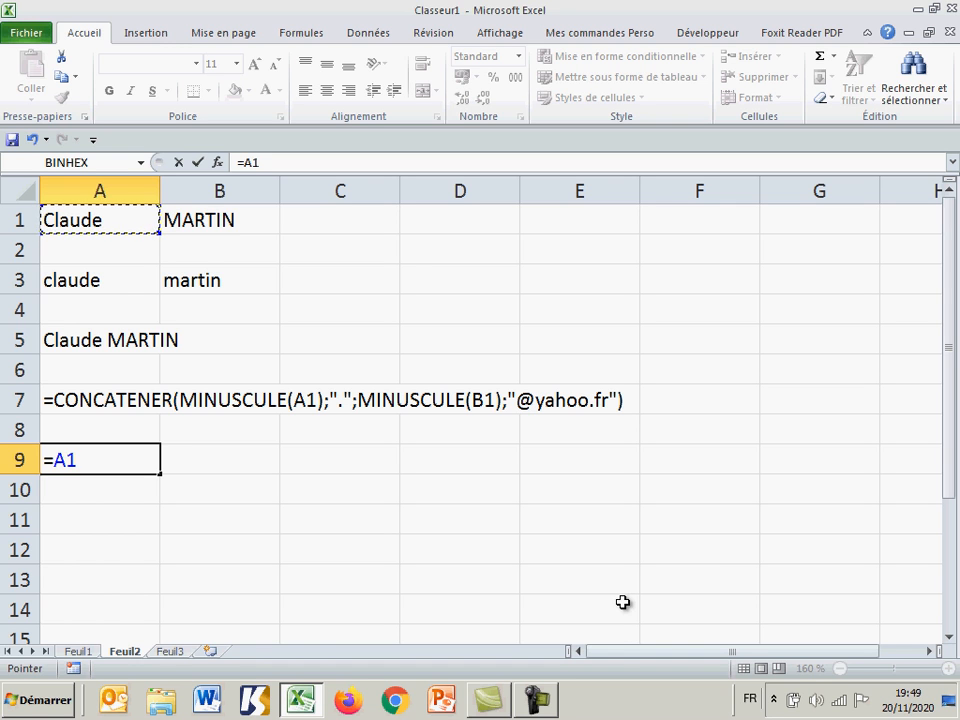
left_click(61, 459)
type("minuscul")
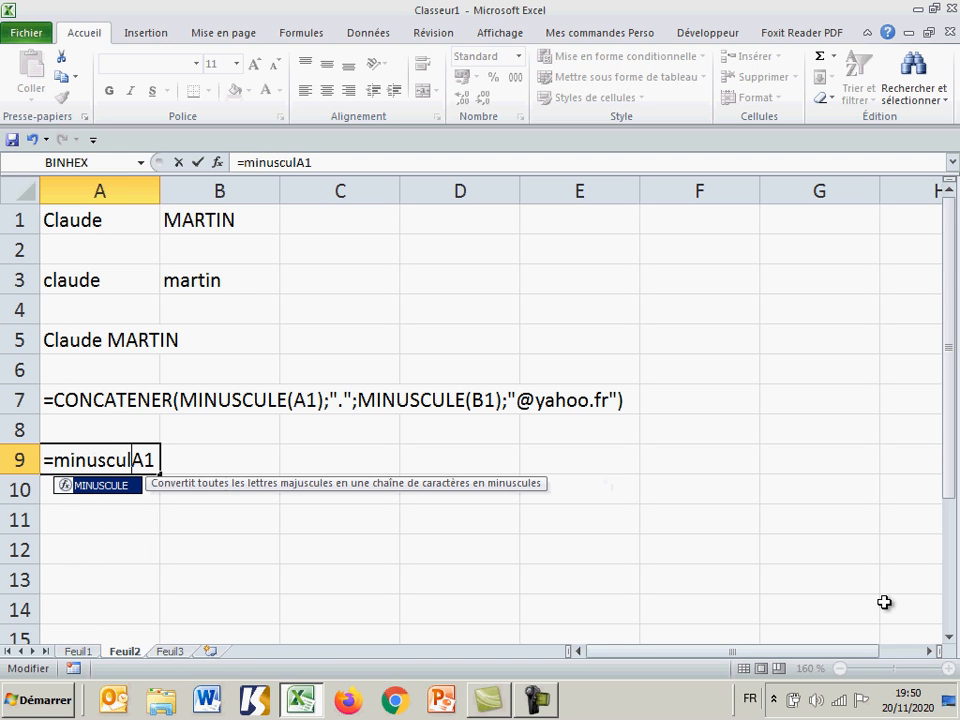
type("e(A1")
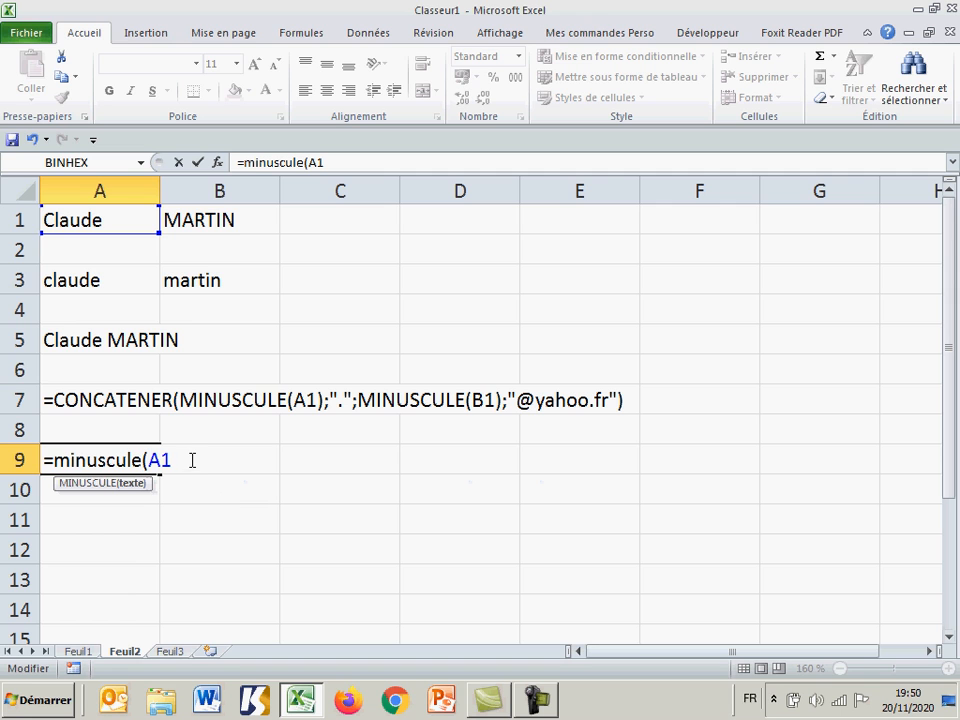
type(")")
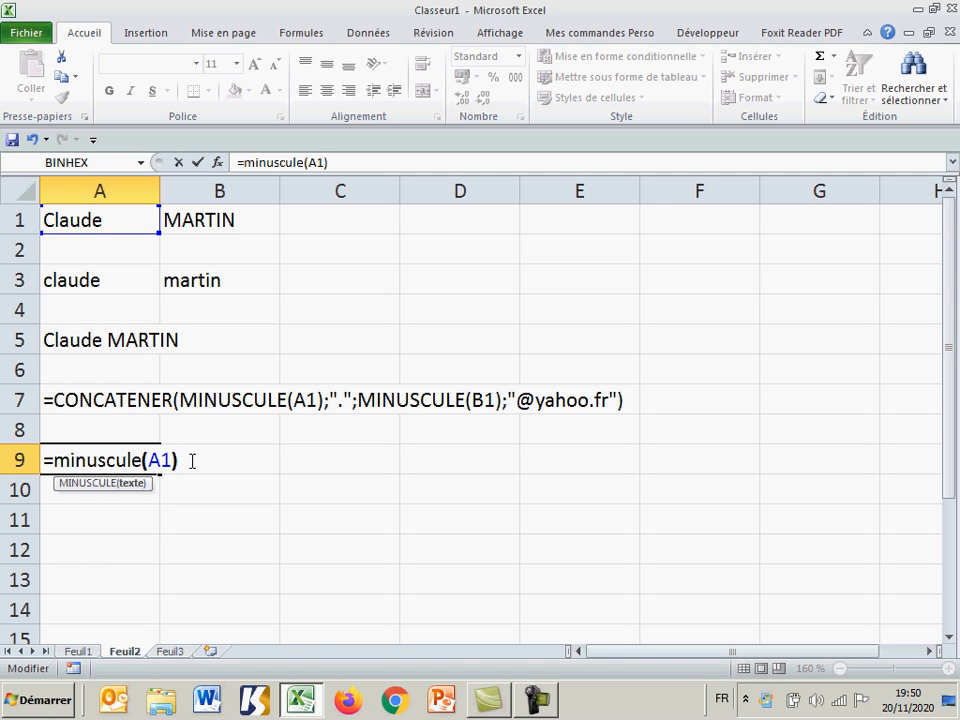
type("&")
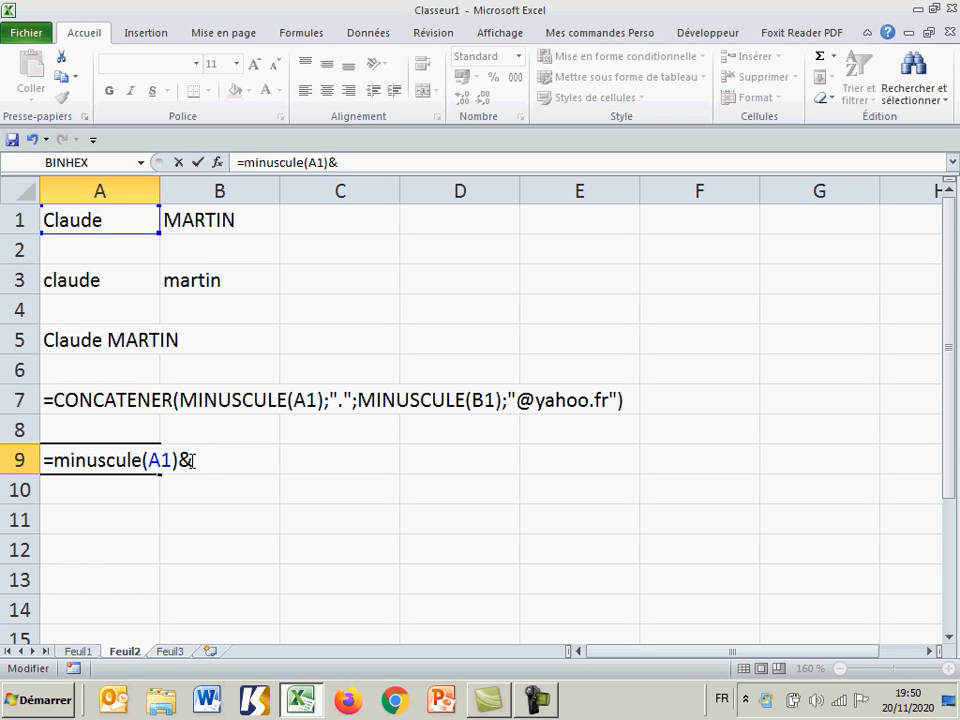
type("\".")
type("\"")
type("&")
type("mi")
type("nus")
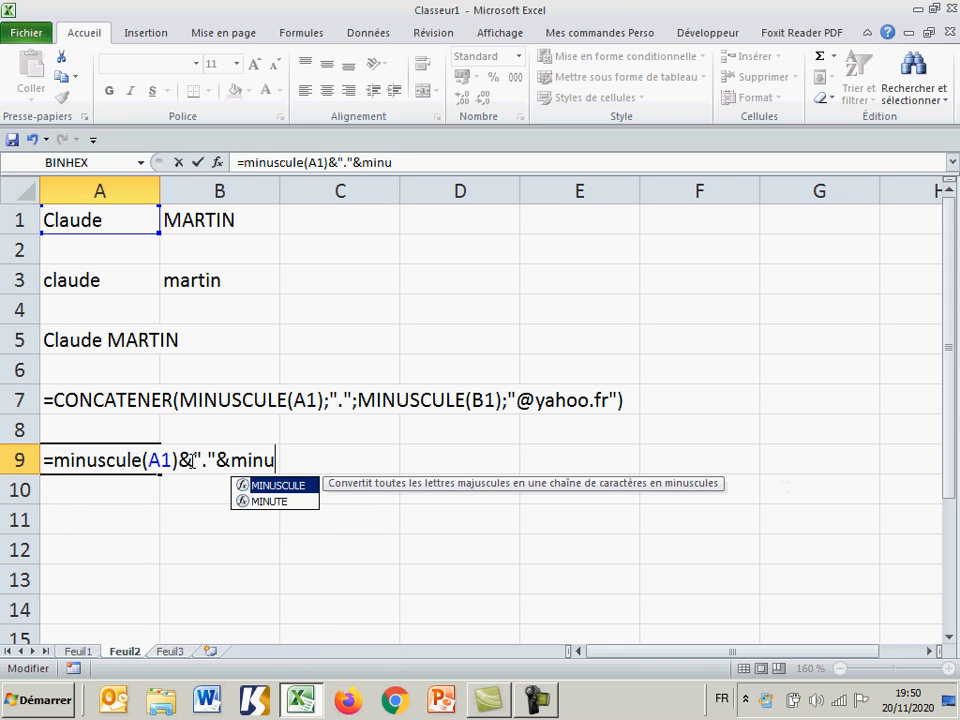
type("cule")
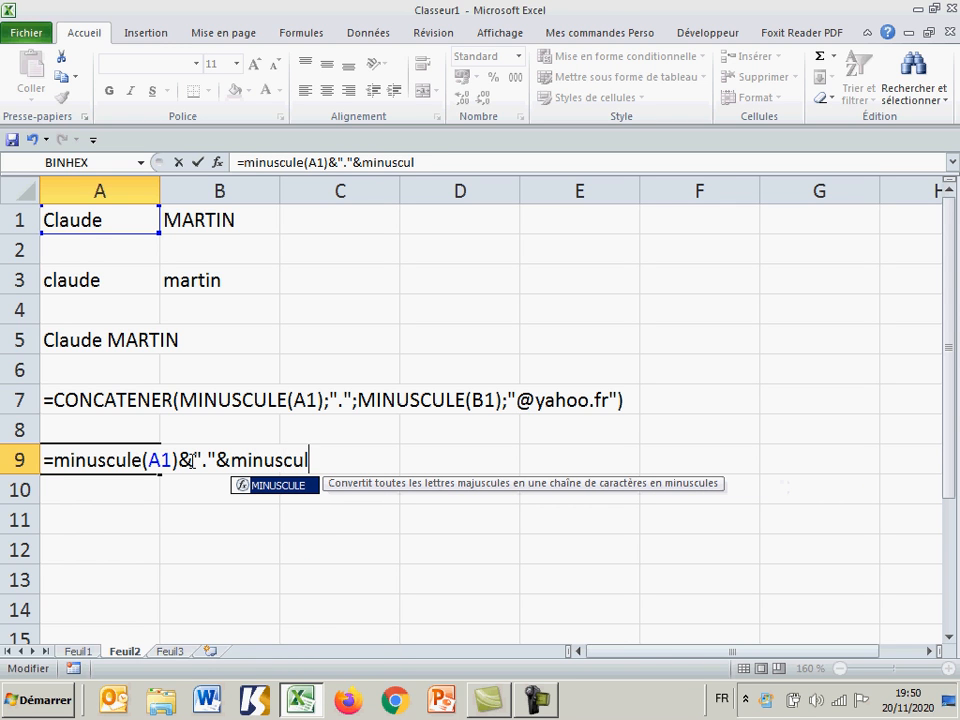
type("(")
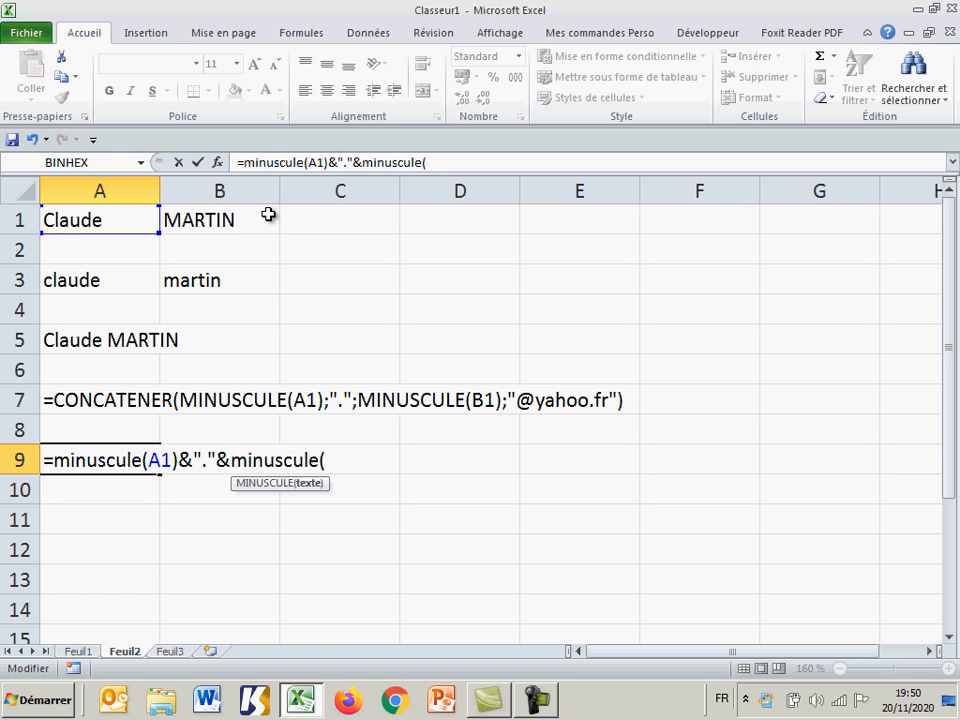
Step: Extend the A9 formula with the & operator to join a dot and the lowercase surname: &"."&minuscule(B1)
left_click(232, 220)
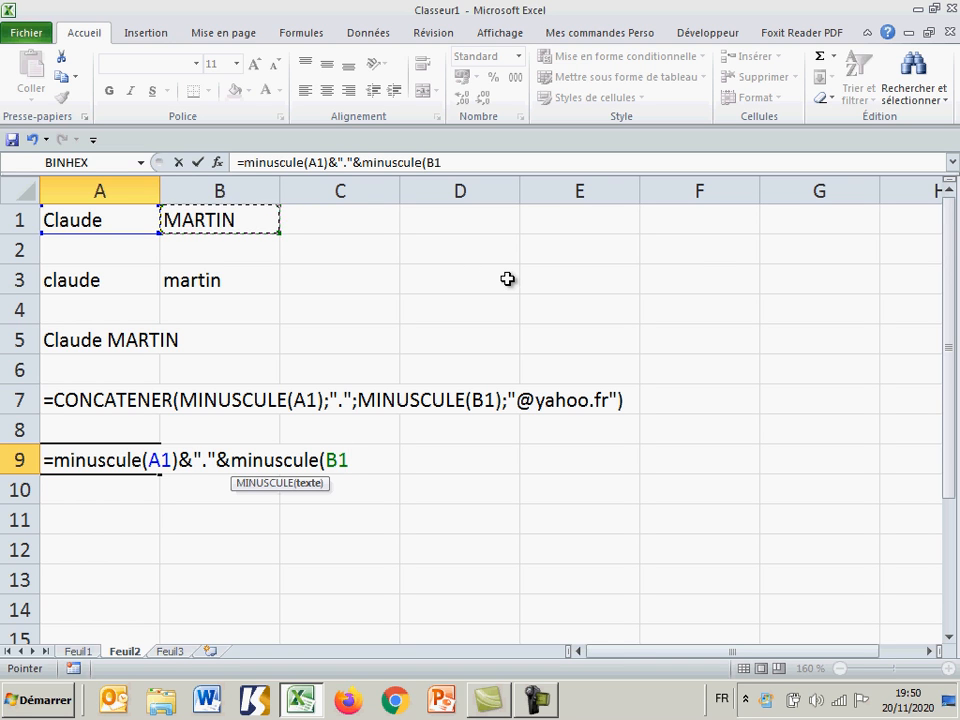
type(")&")
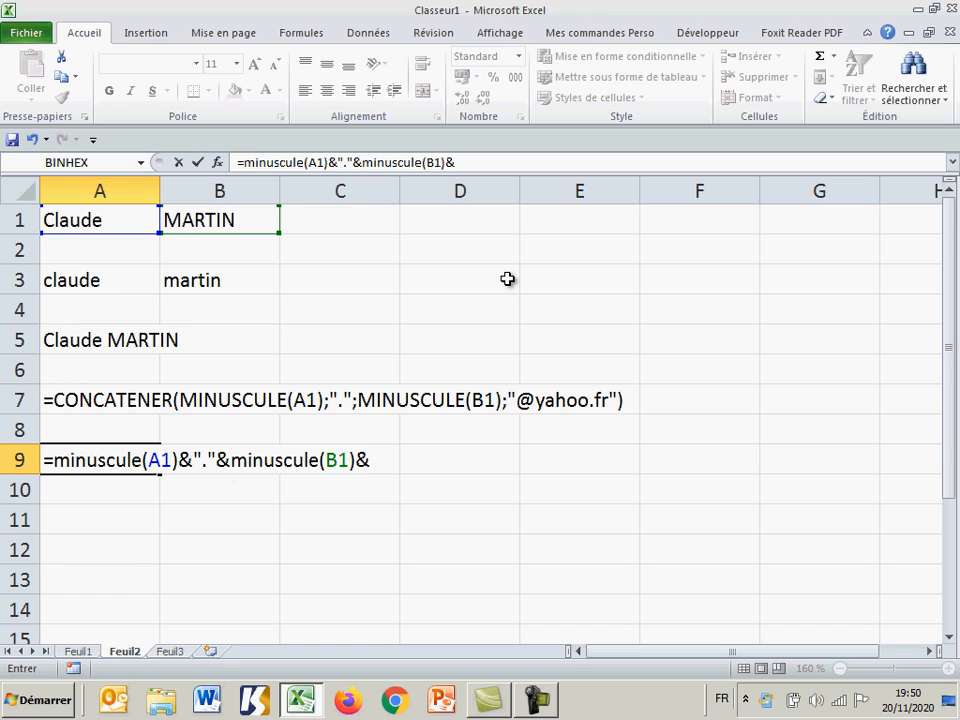
type("\"@yahoo.fr\"")
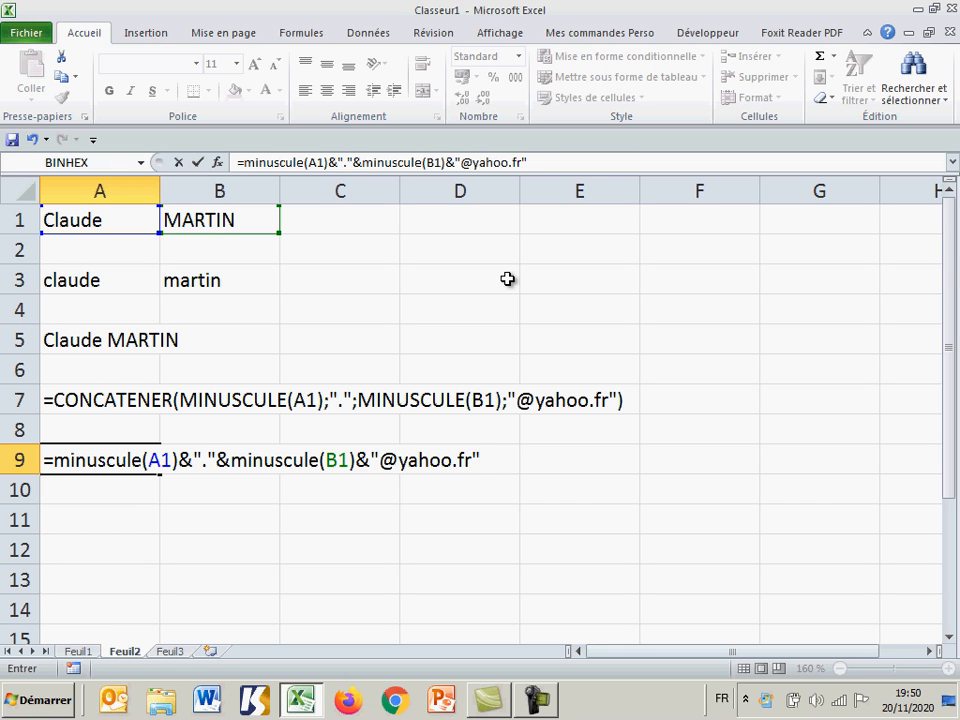
key("Return")
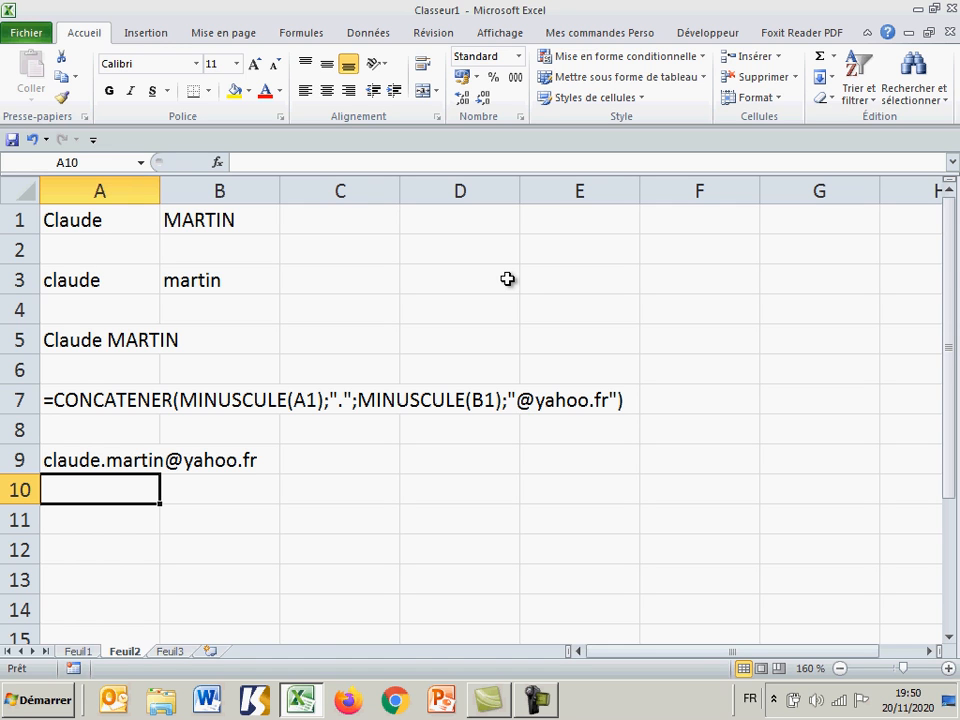
Step: Display the A9 formula as plain text by inserting an apostrophe before its equals sign
left_click(107, 460)
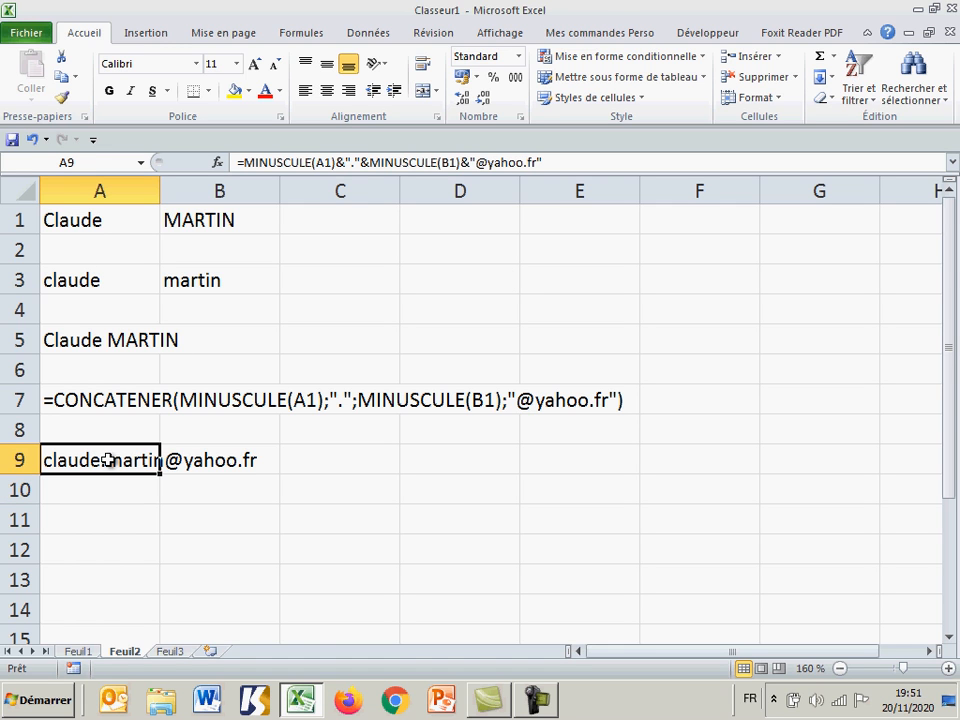
double_click(107, 460)
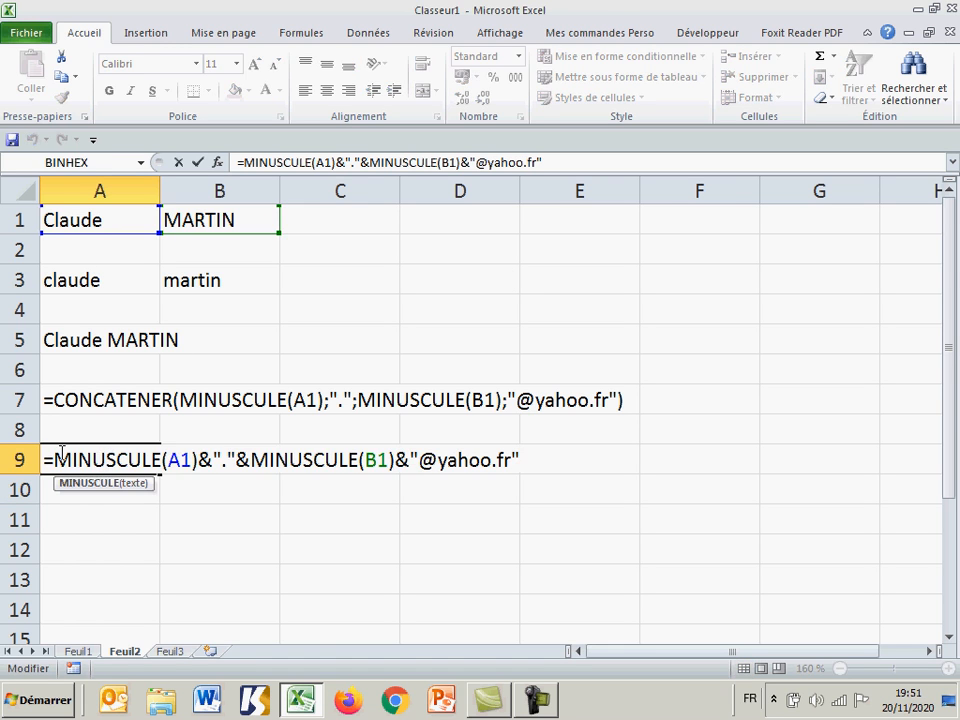
left_click(46, 460)
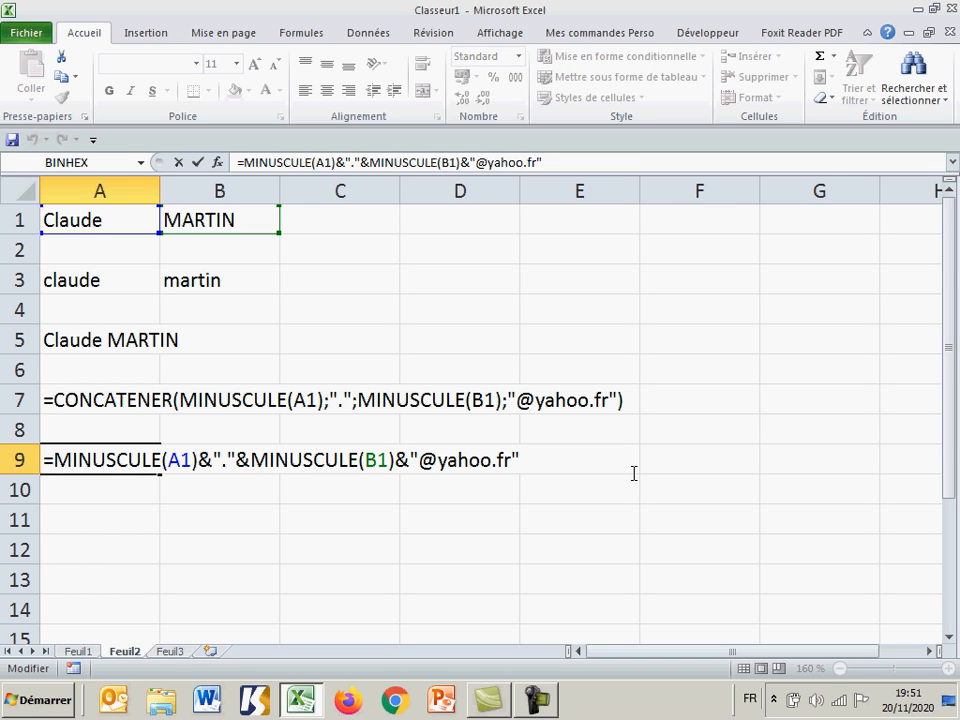
type("'")
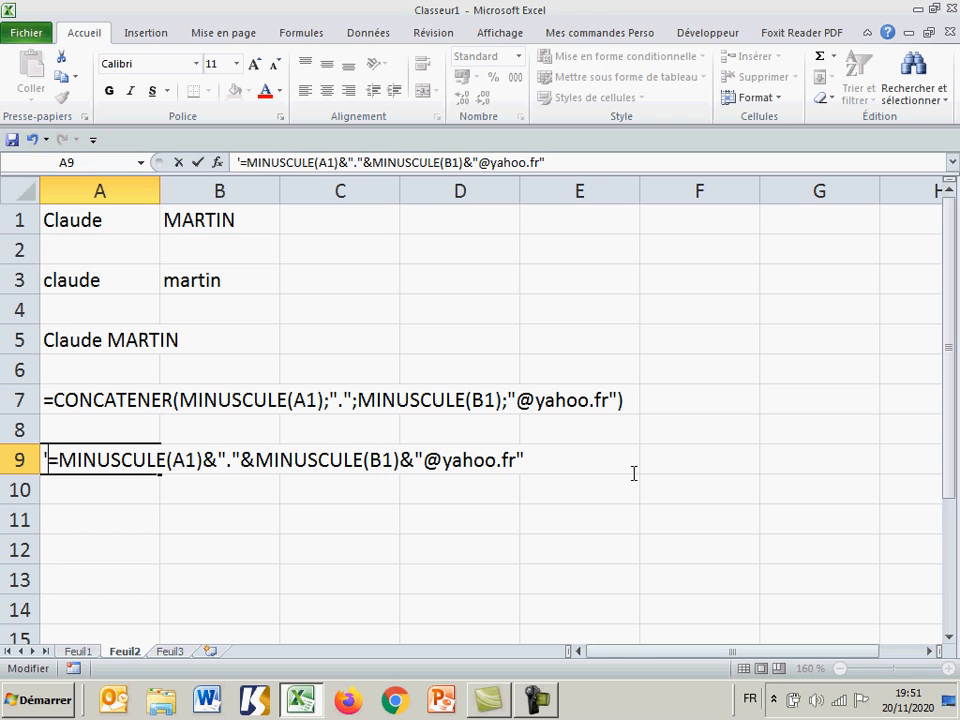
key("Return")
key("Return")
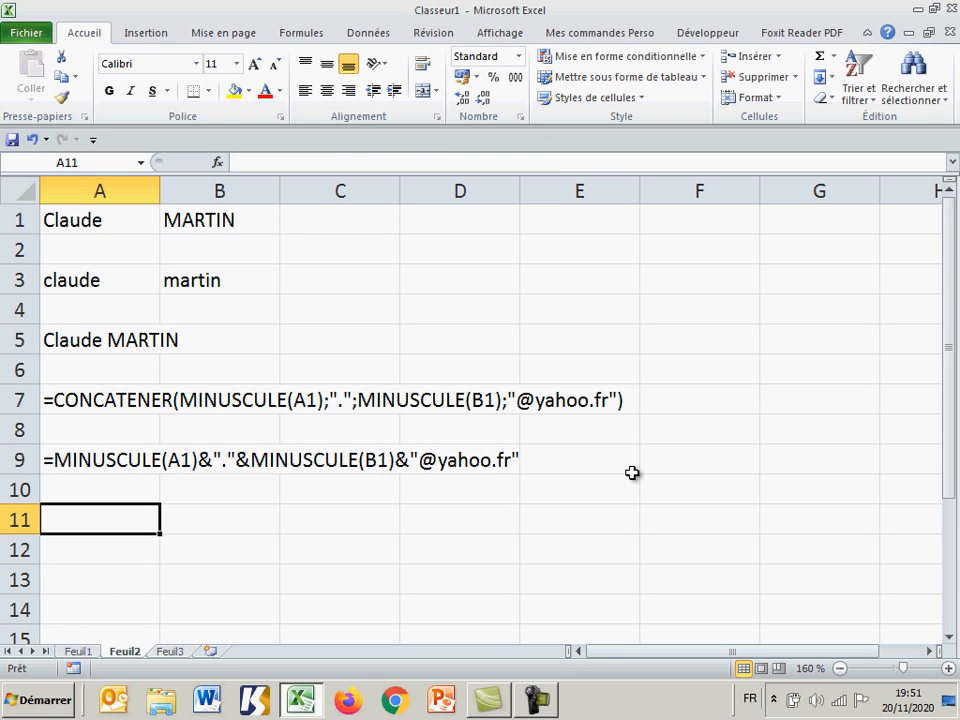